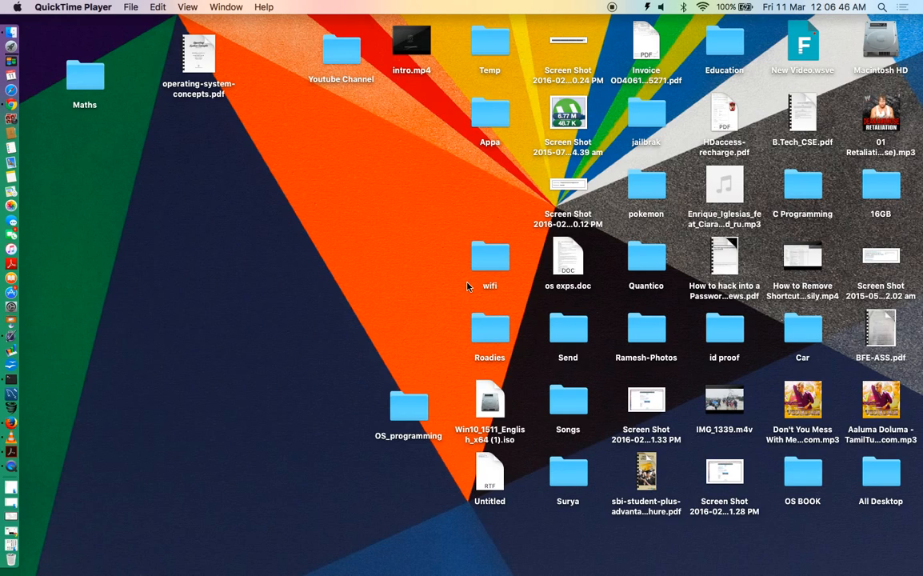
- Create a new desktop folder named Password
right_click(88, 217)
left_click(112, 225)
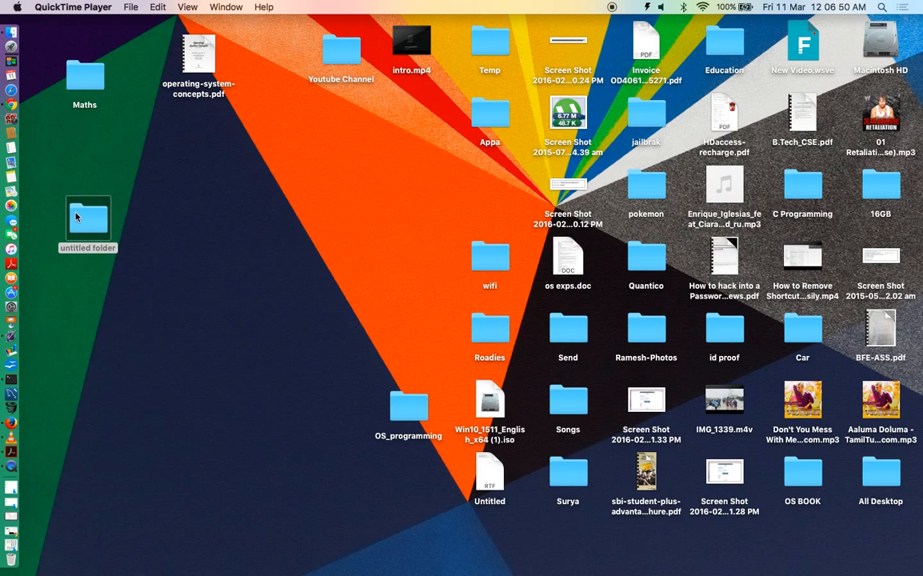
type("Password")
key("Return")
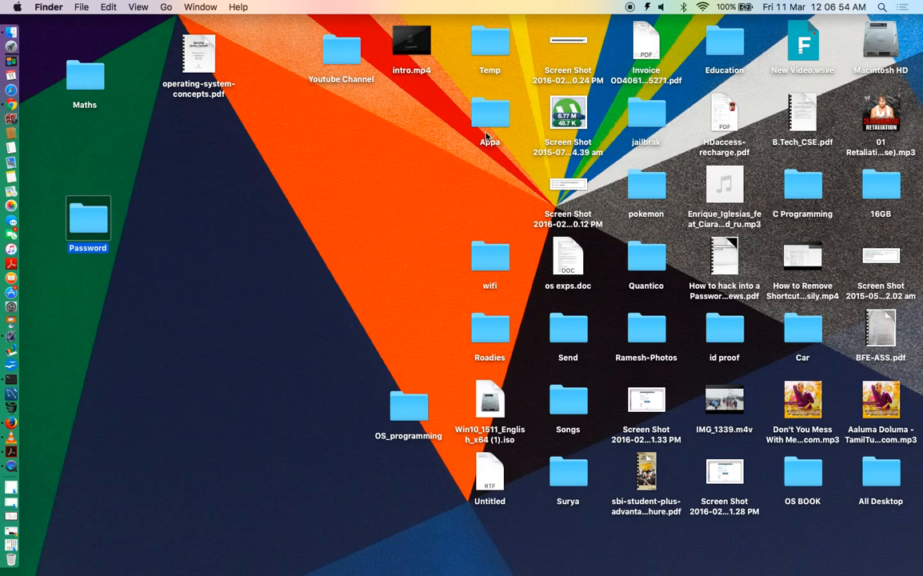
- Paste the three desktop screenshots into the Password folder
left_click(583, 44)
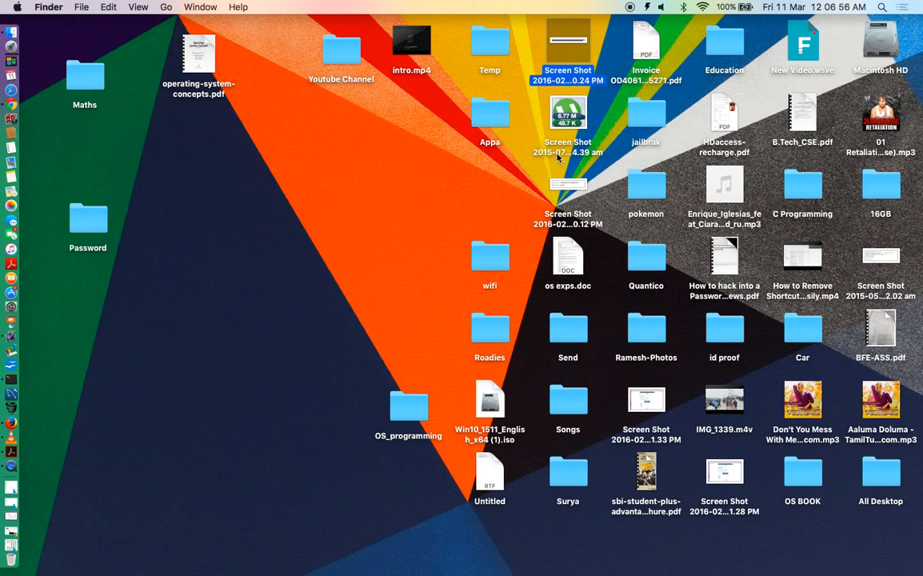
left_click(568, 115, "super")
left_click(570, 188, "super")
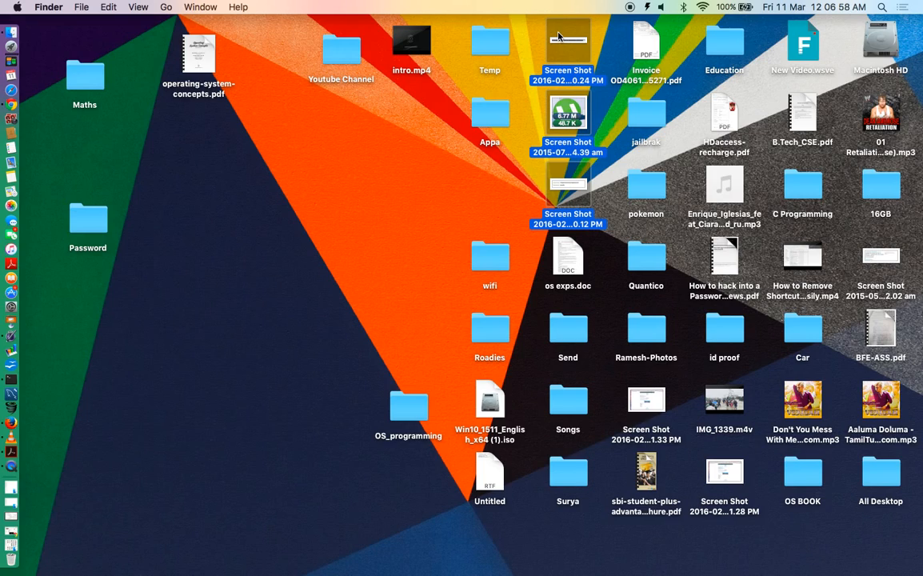
double_click(95, 215)
key("super+v")
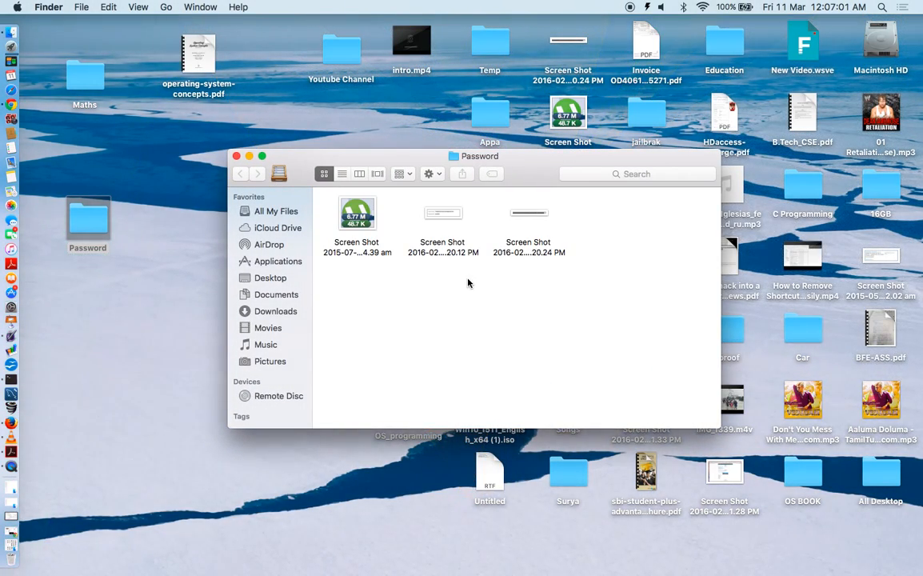
- Preview each of the three screenshots, then close the Password folder window
double_click(358, 212)
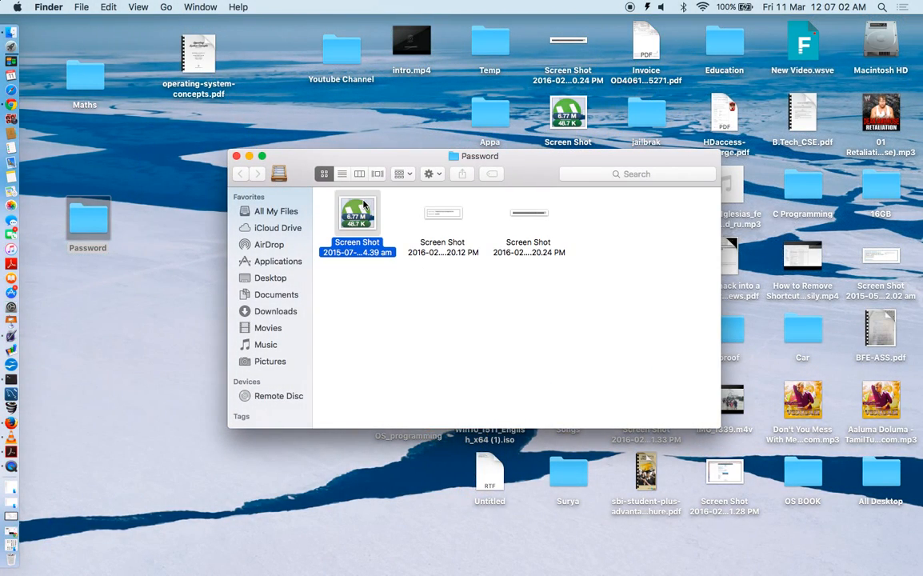
key("super+w")
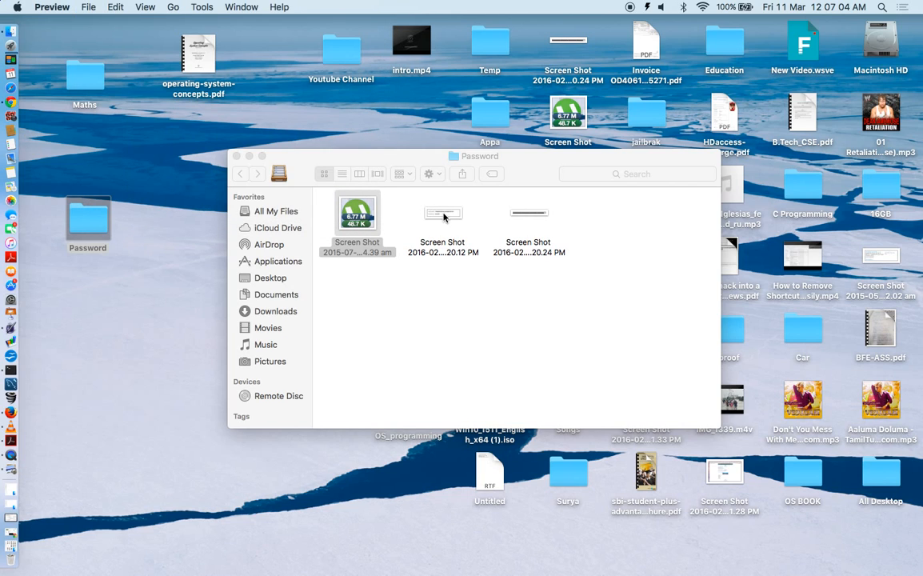
double_click(442, 213)
key("super+w")
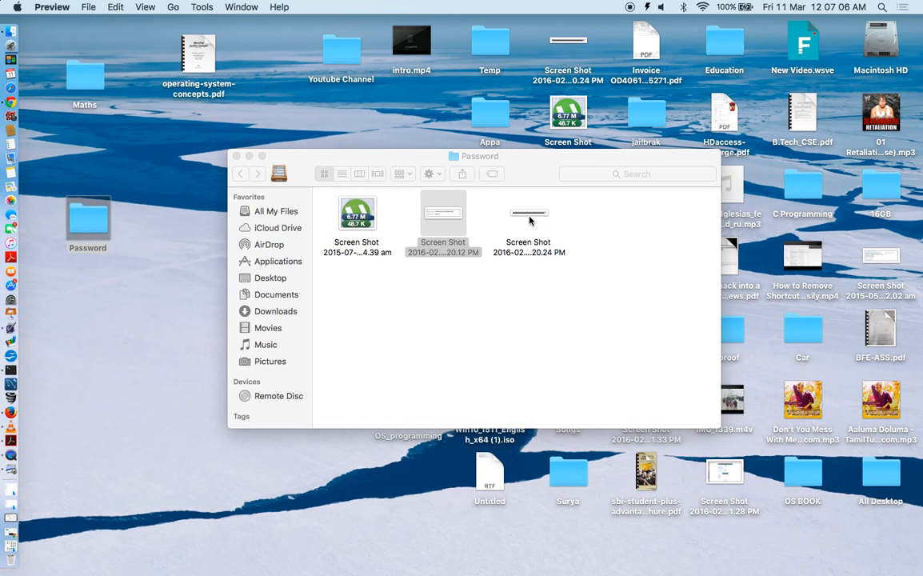
double_click(527, 216)
key("super+w")
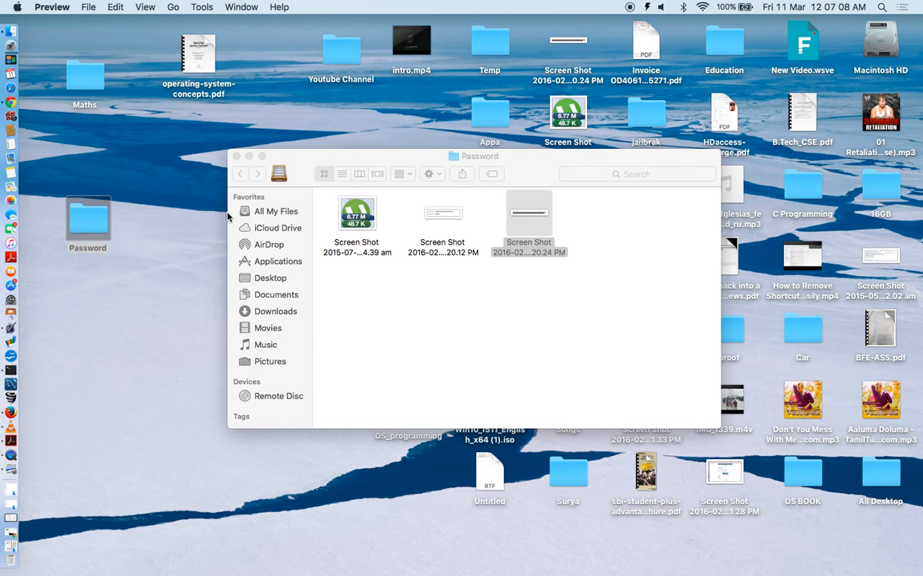
left_click(237, 156)
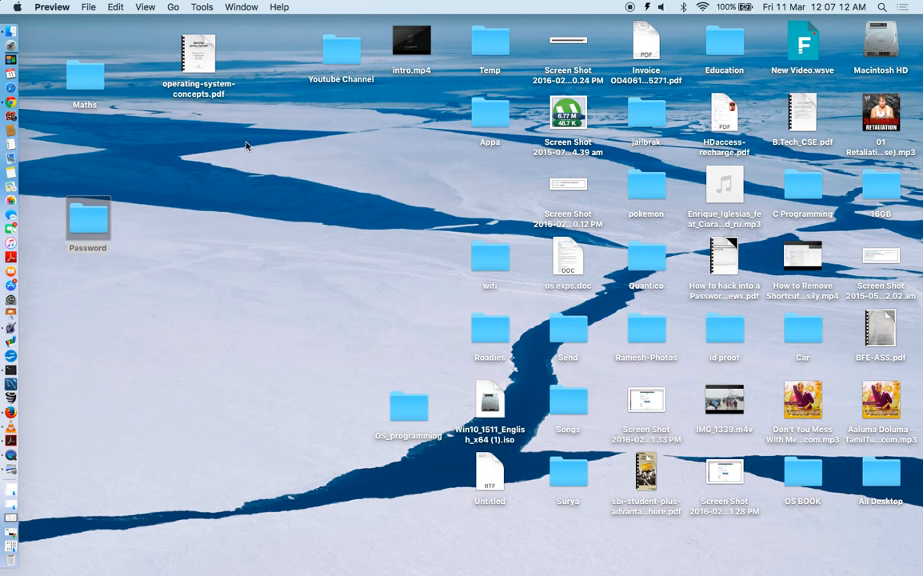
- Launch Disk Utility from a Spotlight search for 'di', then dismiss Spotlight
left_click(882, 10)
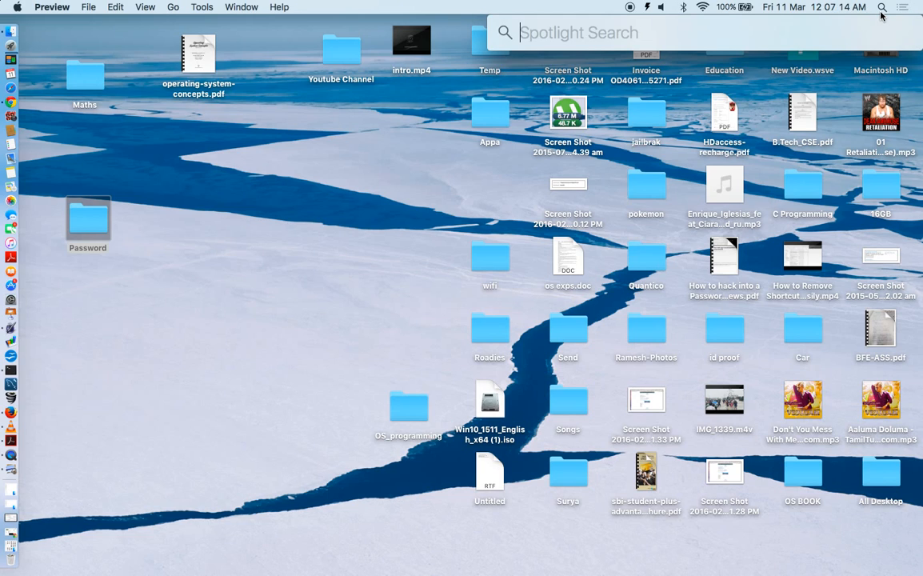
type("di")
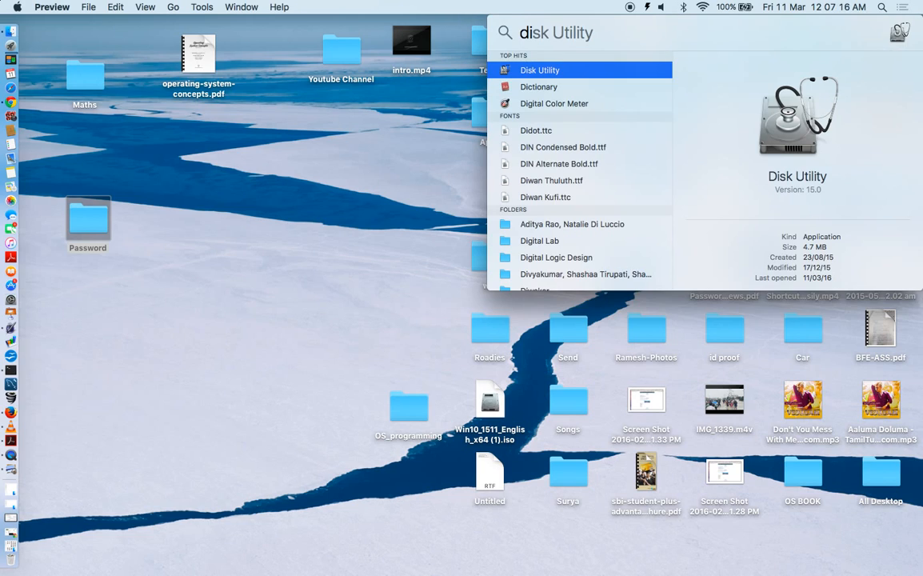
key("Return")
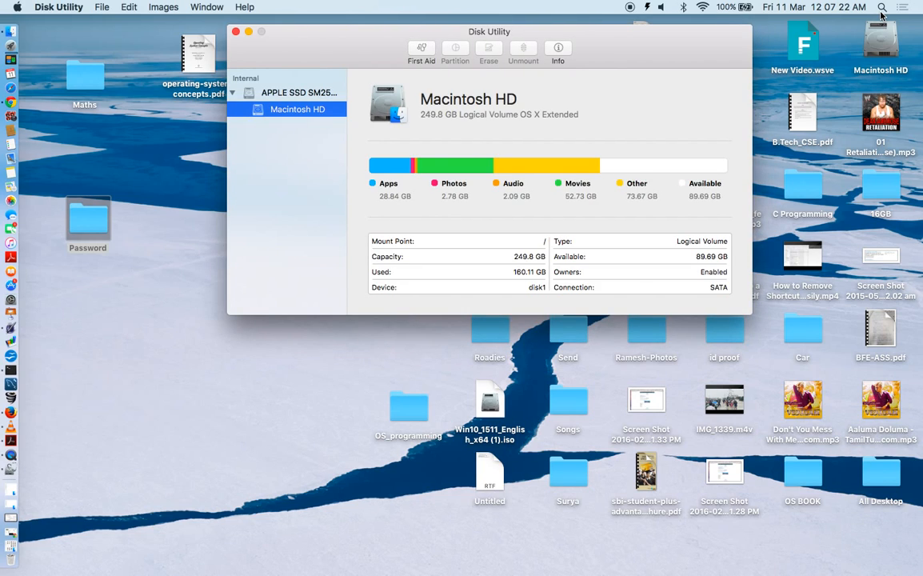
left_click(881, 12)
key("BackSpace")
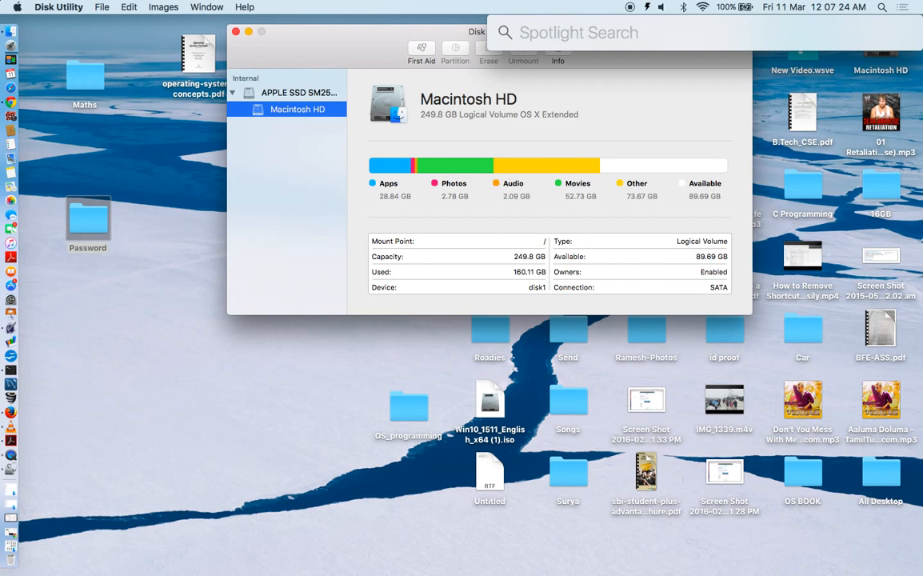
left_click(193, 303)
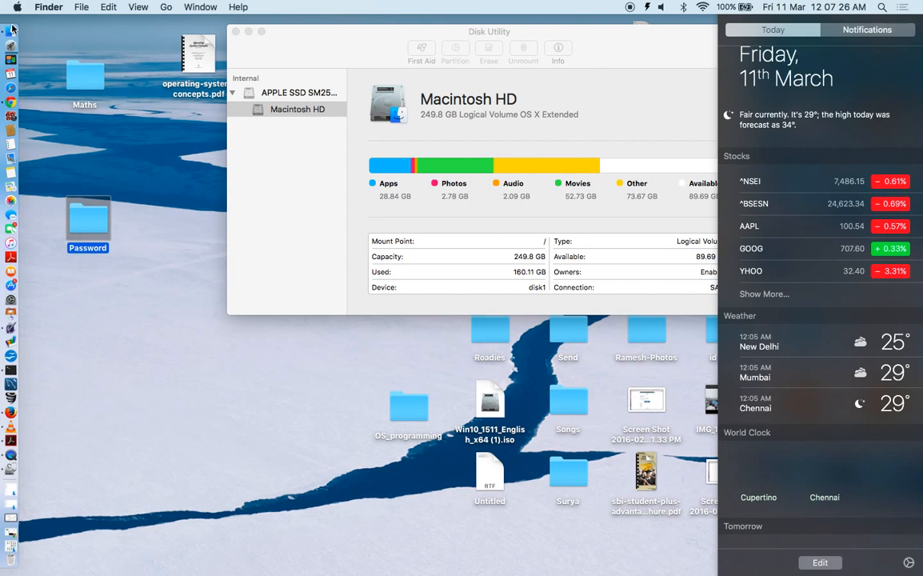
right_click(14, 35)
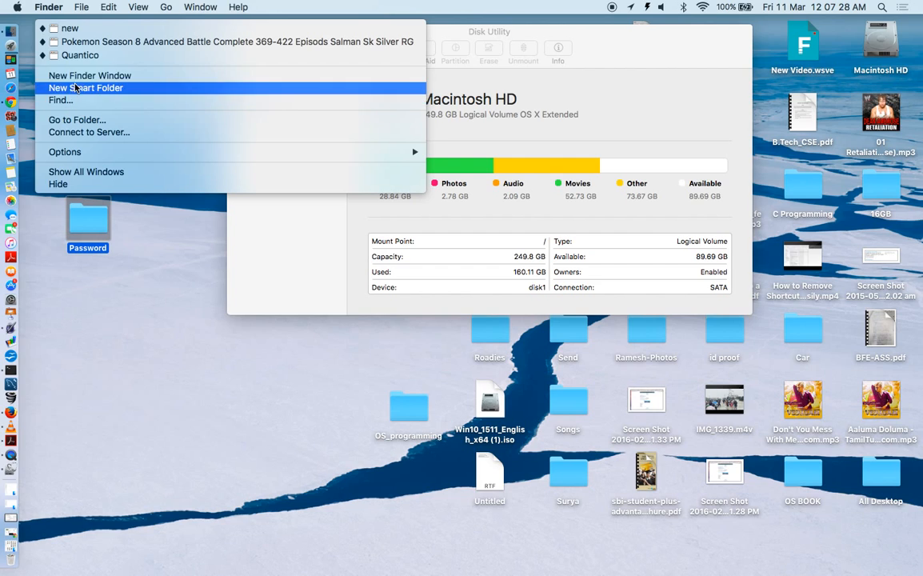
left_click(80, 77)
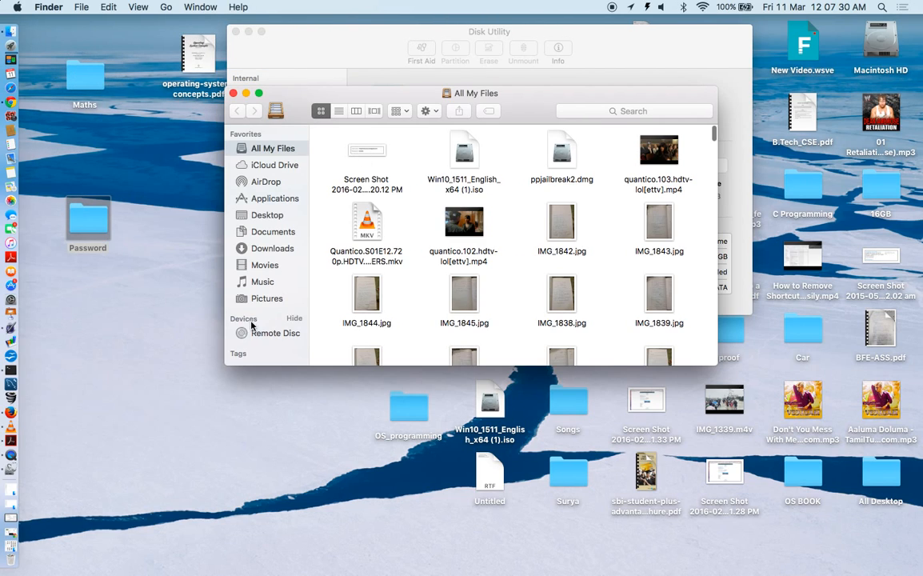
left_click(260, 200)
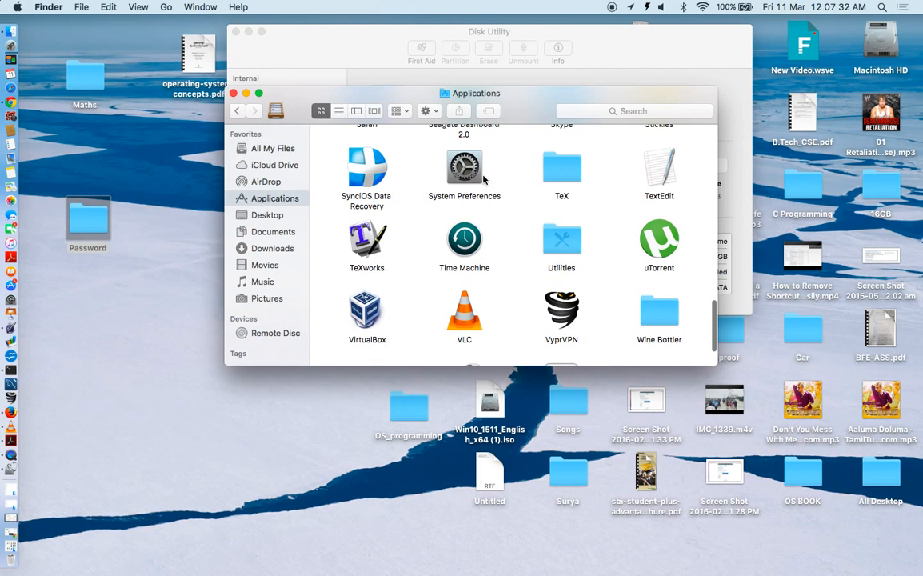
left_click(567, 242)
double_click(566, 244)
scroll(560, 240, "up", 1)
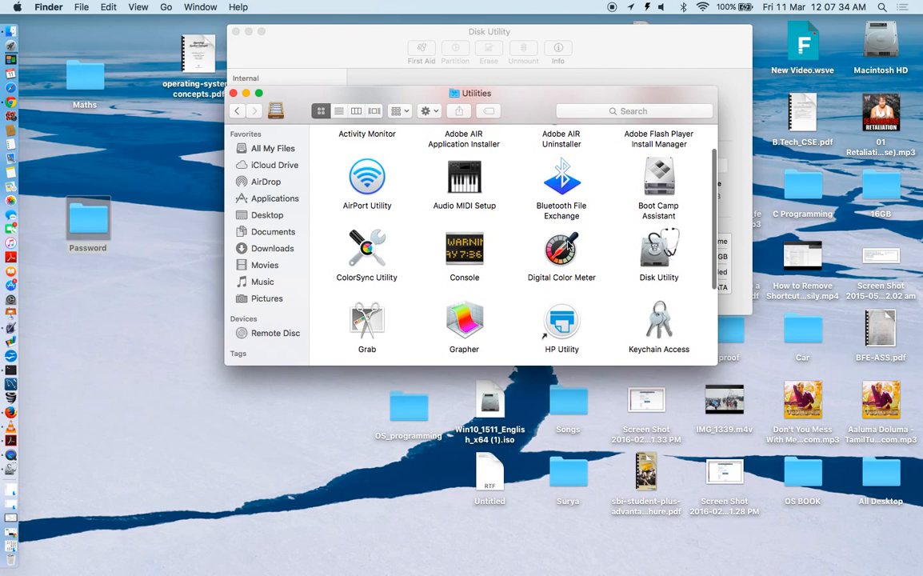
scroll(550, 267, "down", 2)
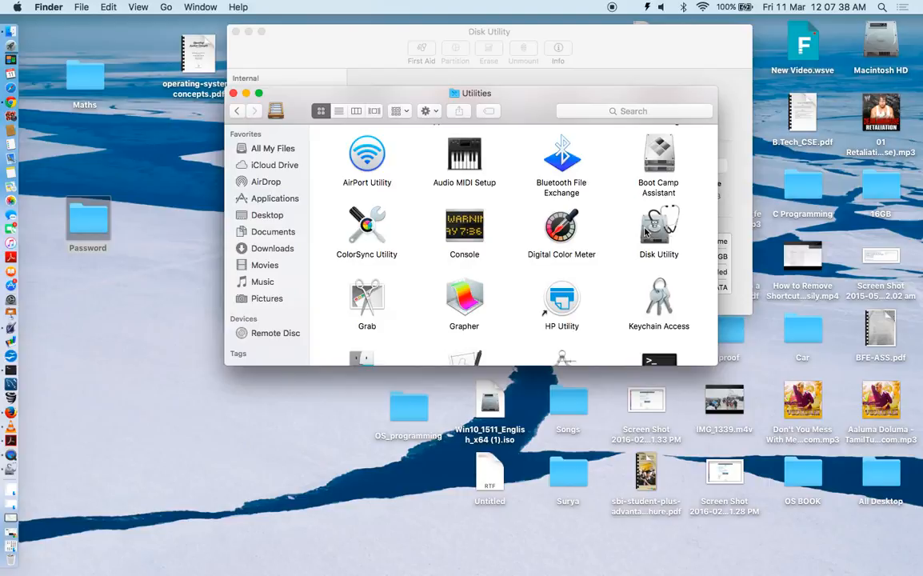
left_click(233, 94)
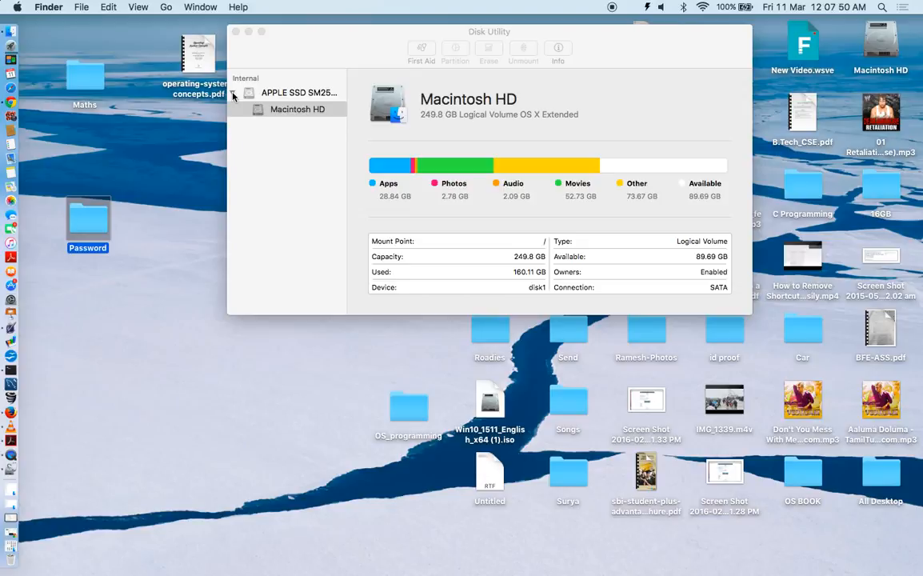
- Start a new disk image from a folder using File > New Image > Image from Folder
left_click(80, 8)
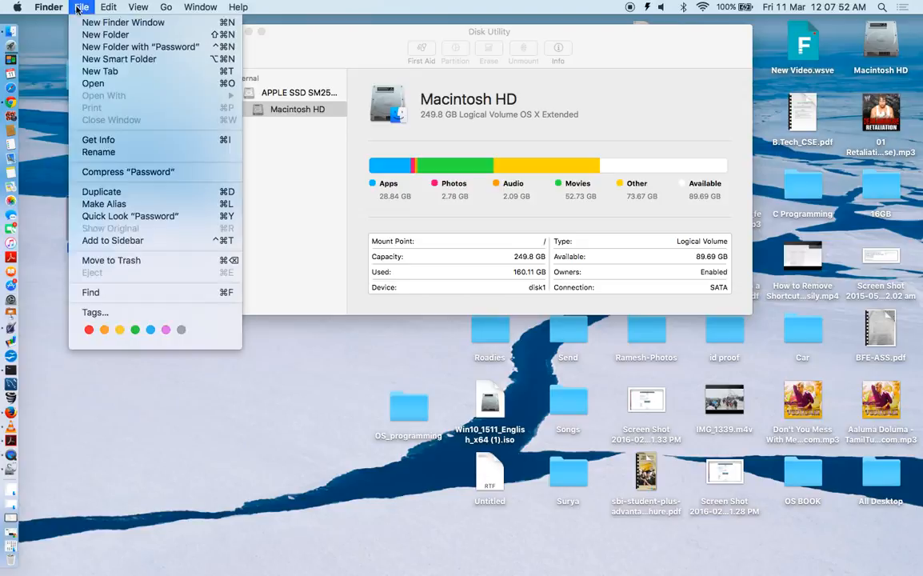
left_click(341, 128)
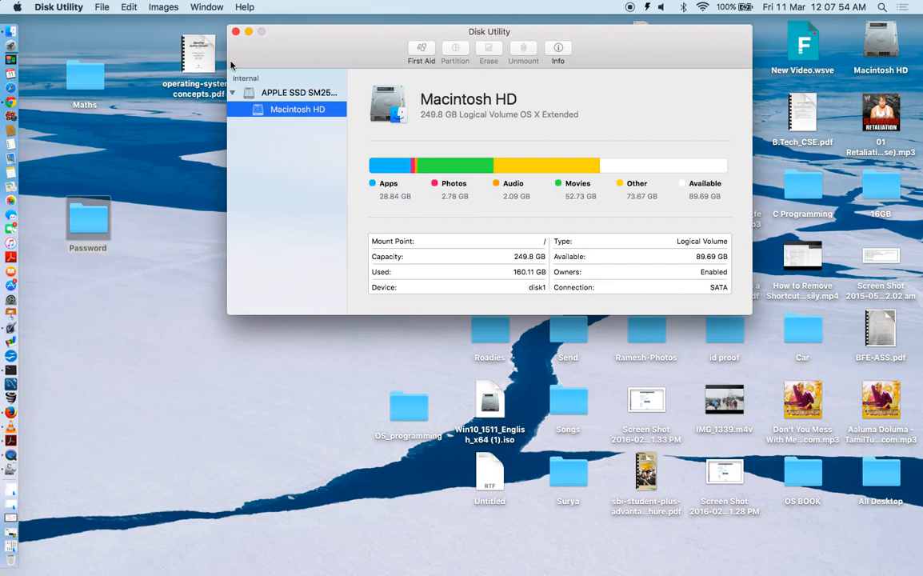
left_click(103, 7)
mouse_move(105, 22)
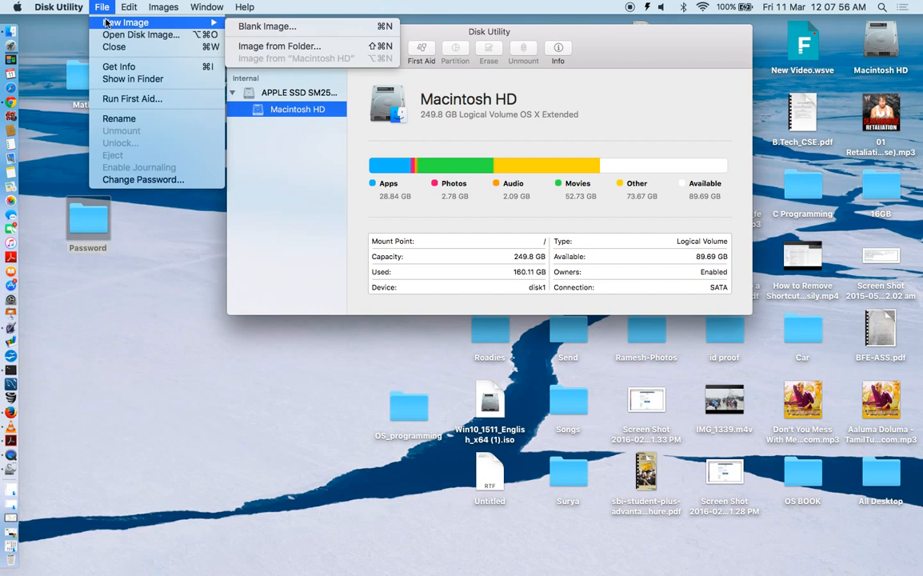
left_click(275, 51)
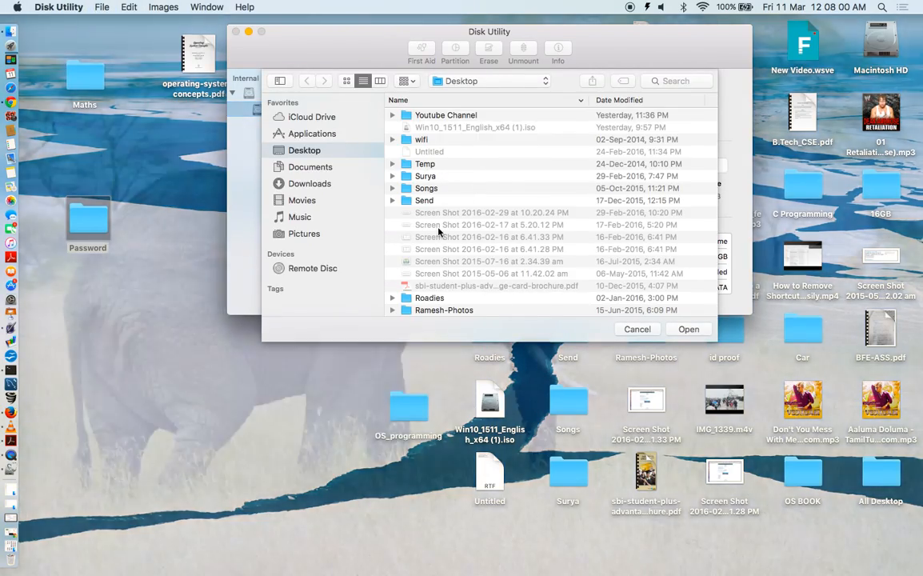
- Select the Password folder on the Desktop as the image source
scroll(438, 232, "down", 5)
scroll(438, 232, "down", 5)
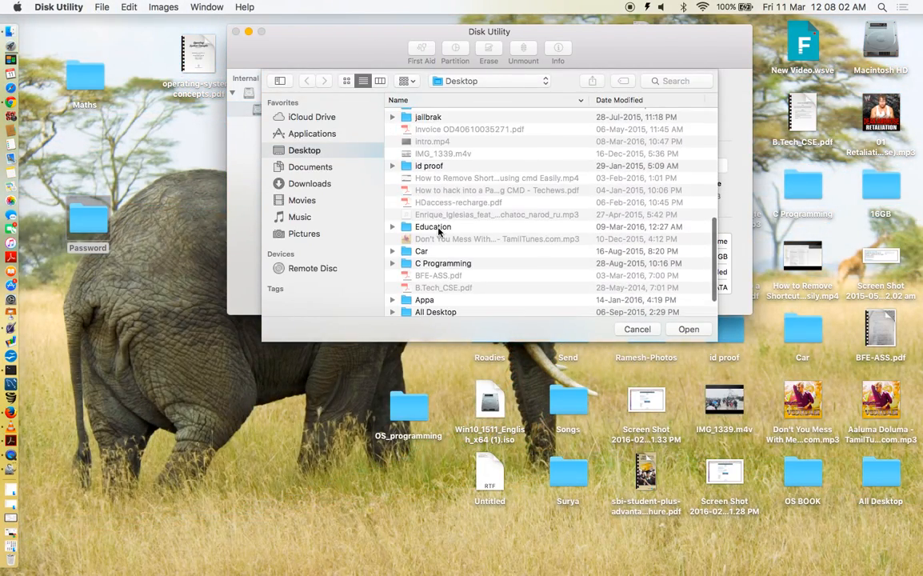
scroll(439, 232, "down", 2)
scroll(438, 232, "up", 5)
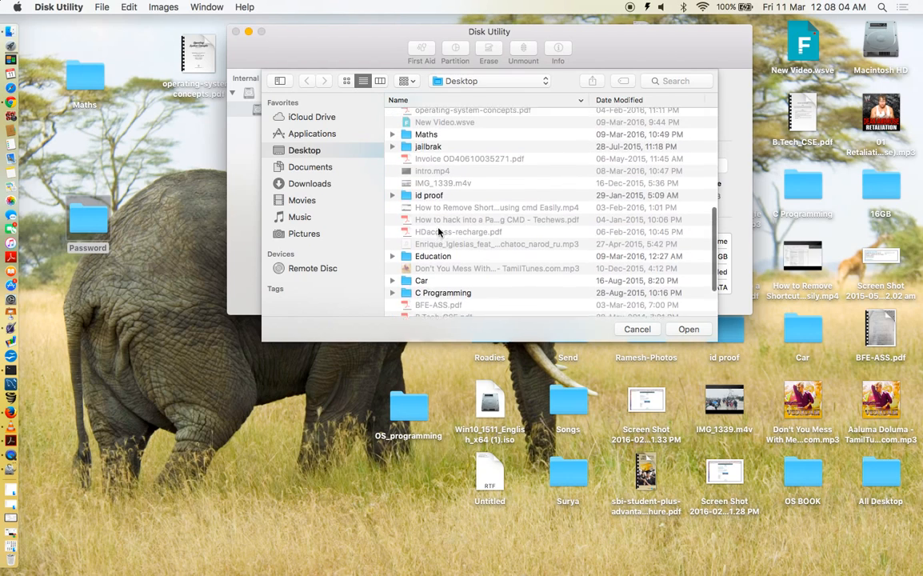
scroll(439, 232, "up", 5)
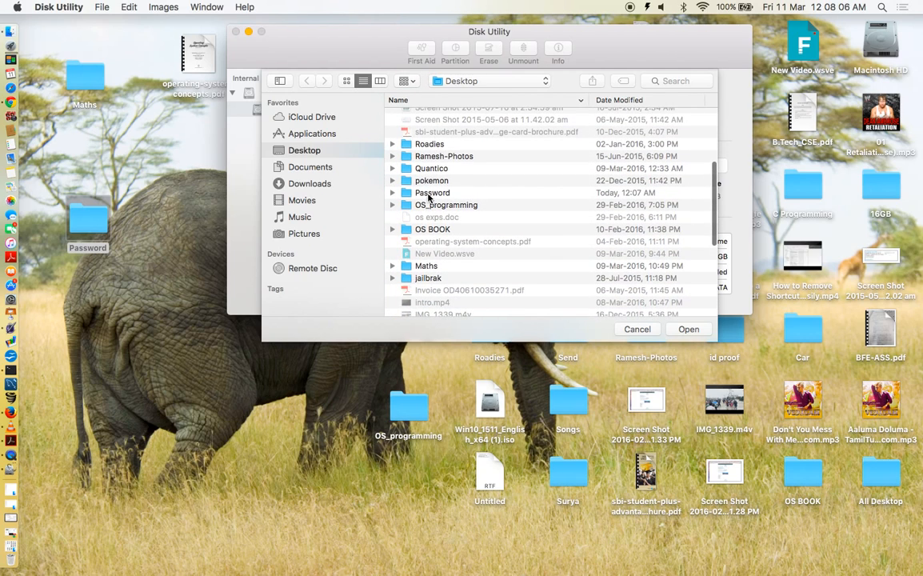
left_click(429, 196)
- Confirm the Password folder and rename the new image from Untitled to Personal
left_click(689, 329)
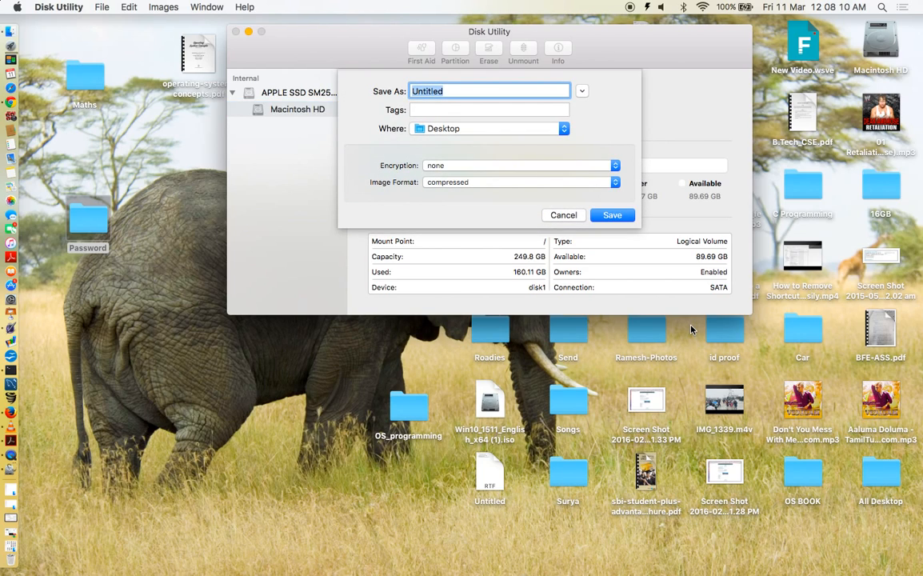
left_click(467, 91)
key("super+BackSpace")
type("Personal")
key("super+a")
- Keep Desktop as the save location and highlight 128-bit AES in the Encryption list
left_click(480, 109)
left_click(582, 105)
left_click(518, 128)
left_click(512, 129)
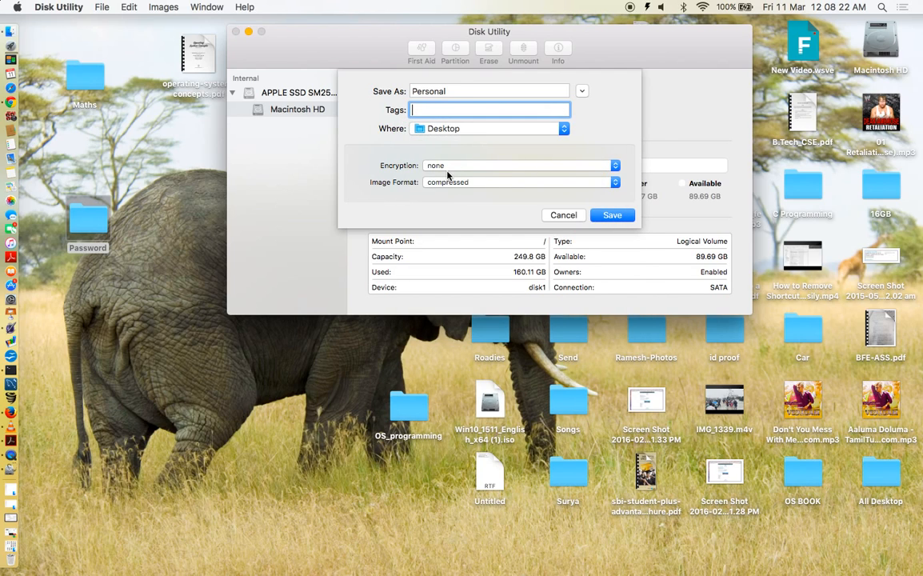
left_click(449, 167)
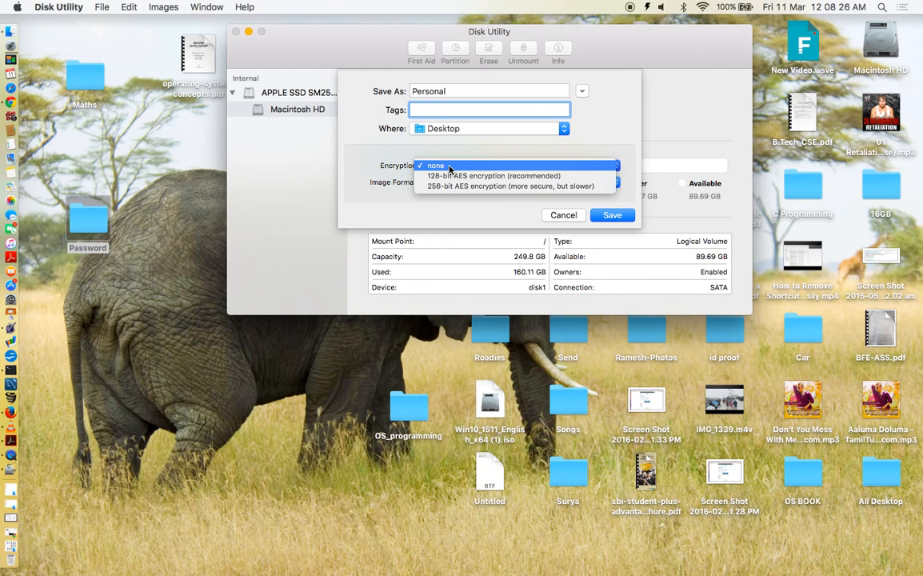
key("Down")
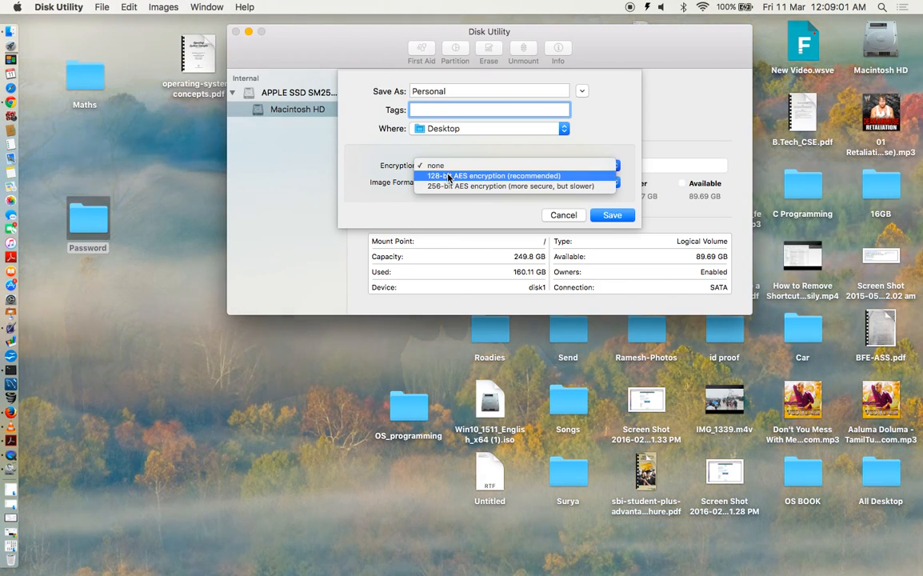
- Choose 128-bit AES, then in Password Assistant try lengths 31 and 15, Letters & Numbers, and Manual
left_click(448, 176)
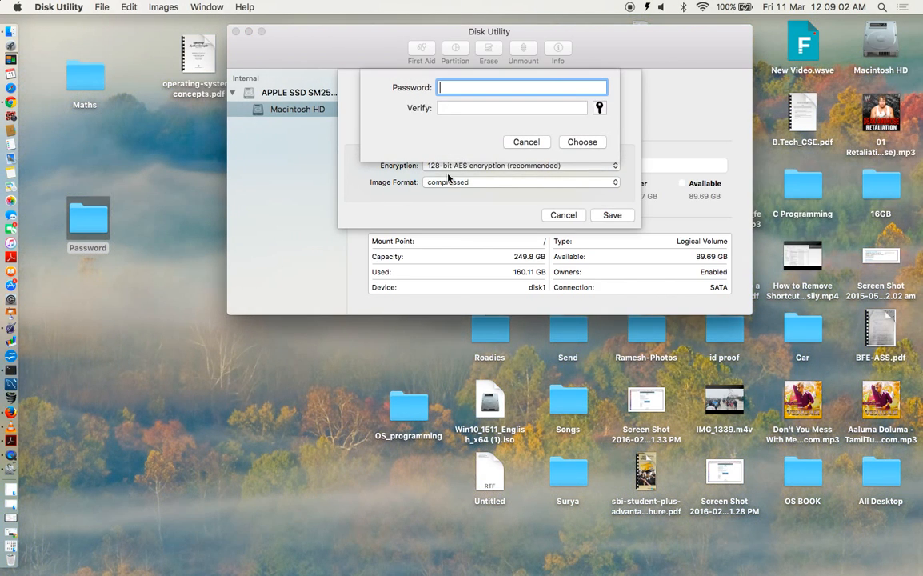
left_click(599, 109)
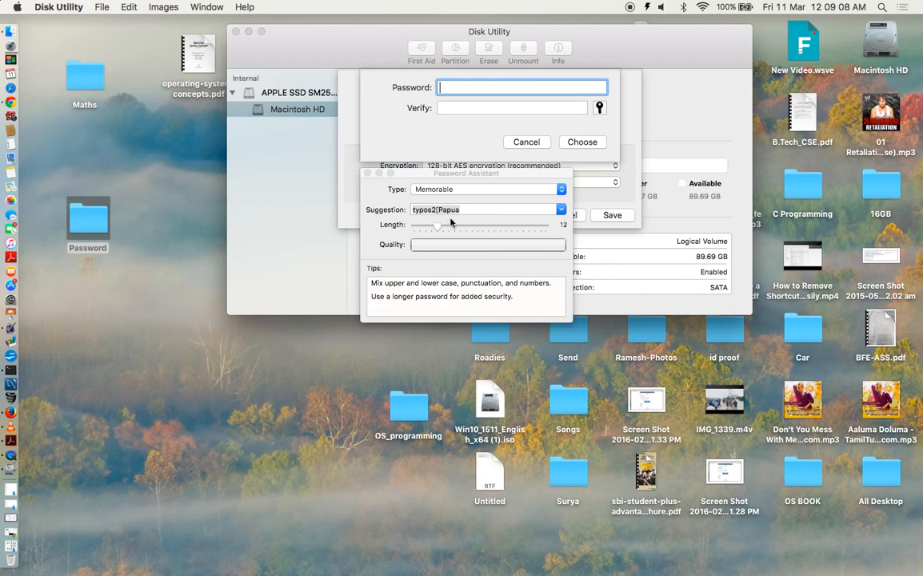
left_click_drag(443, 226, 557, 231)
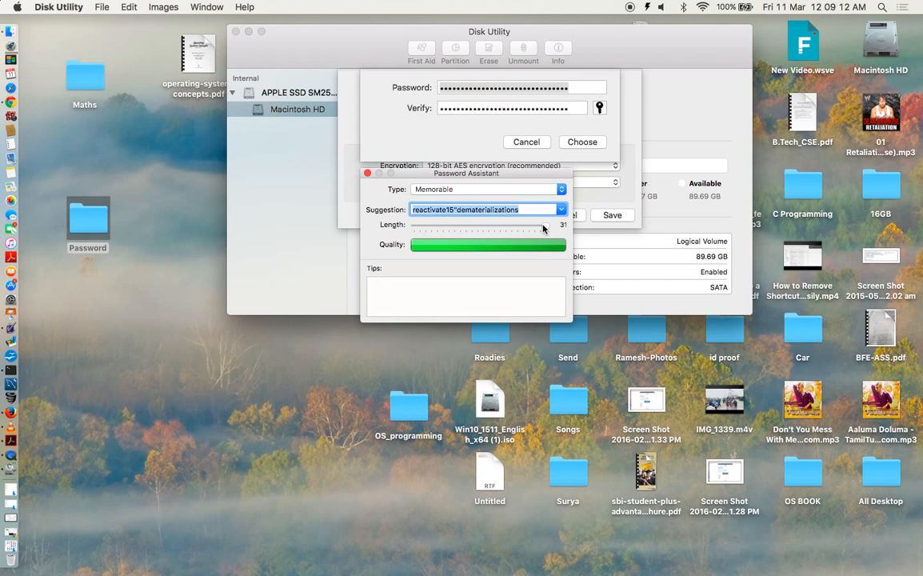
left_click(453, 231)
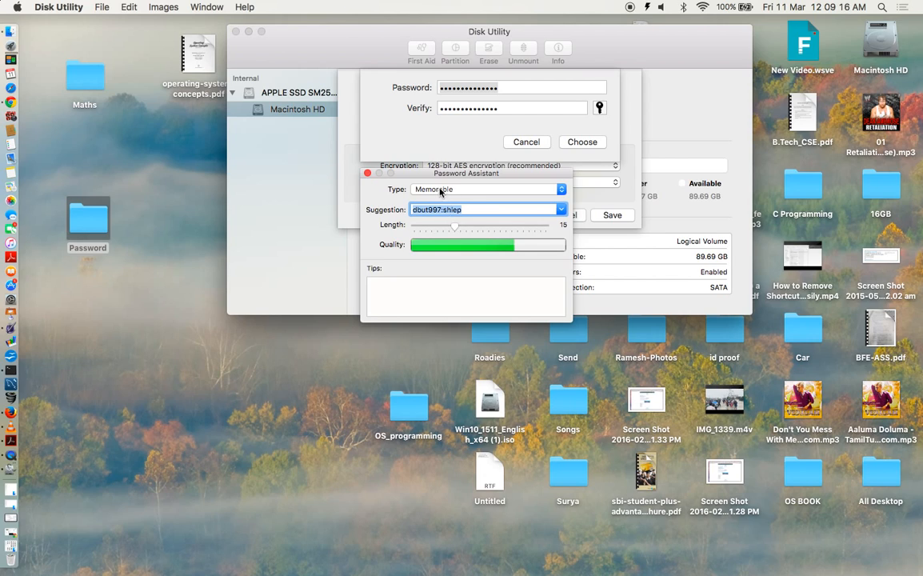
left_click(440, 190)
left_click(450, 193)
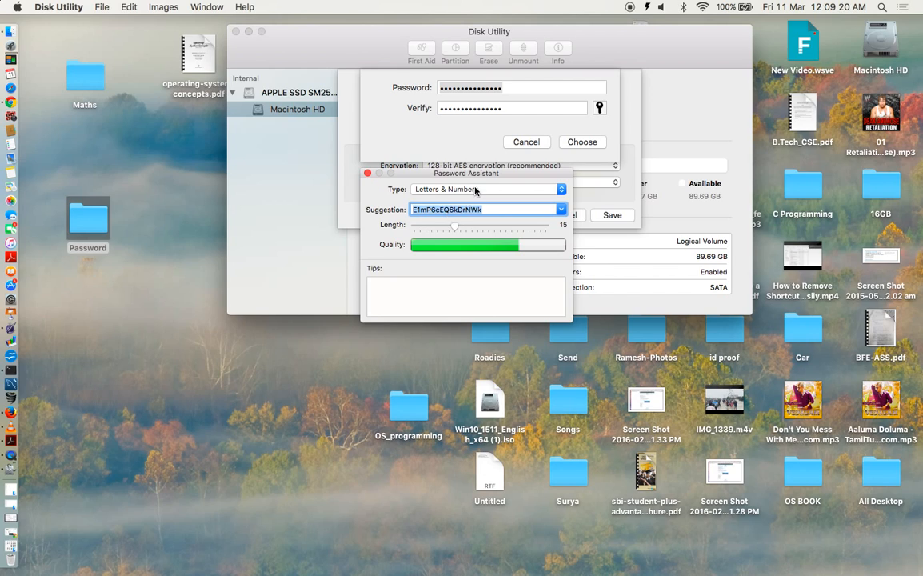
left_click(476, 190)
left_click(466, 159)
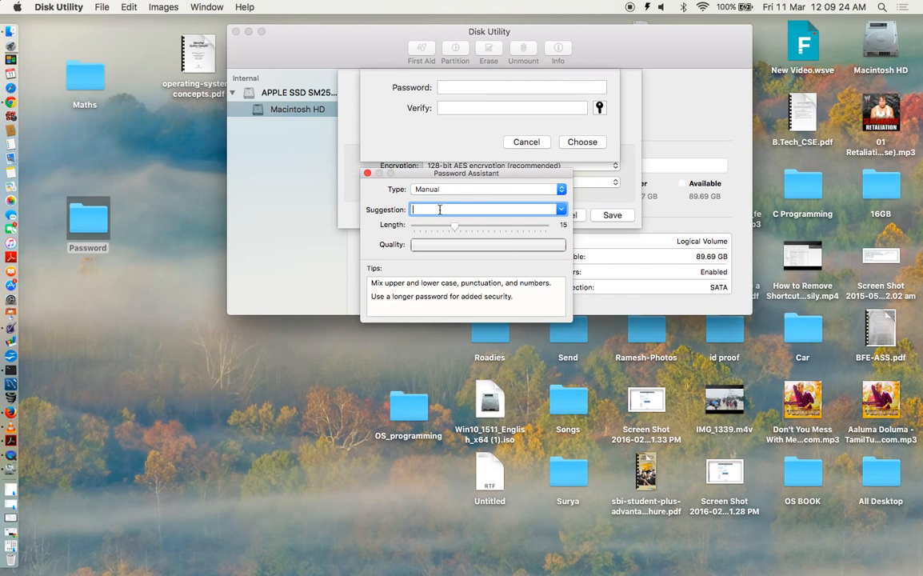
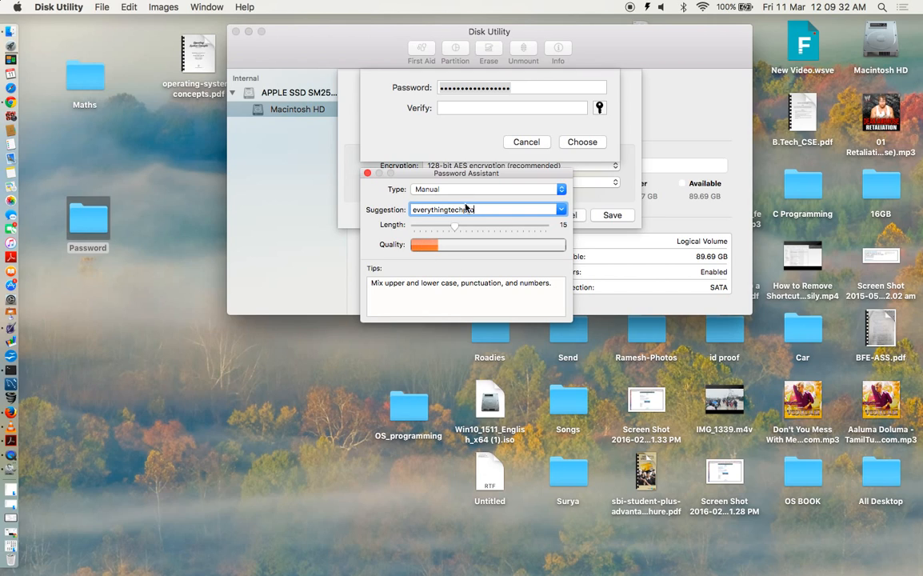
- Try several manual trial passwords in Password Assistant, then clear the field
double_click(470, 210)
key("BackSpace")
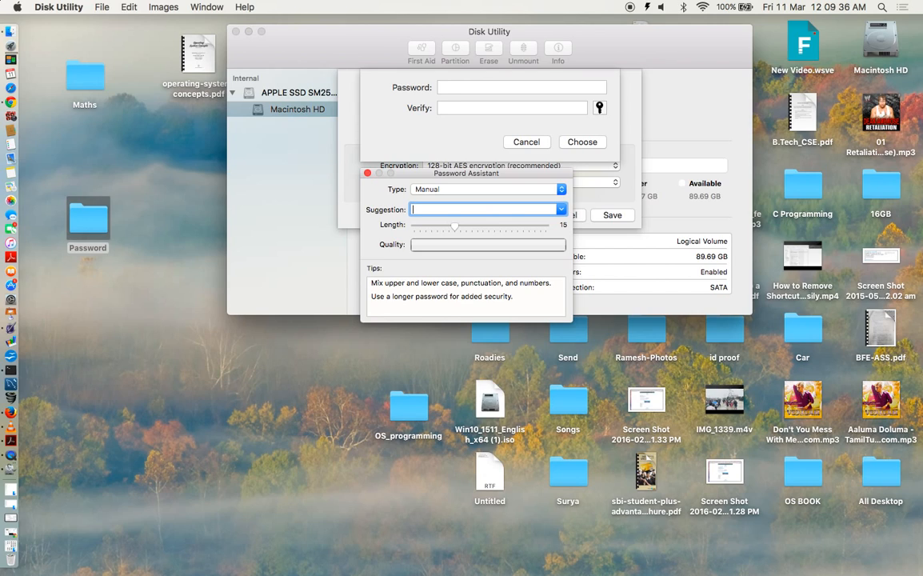
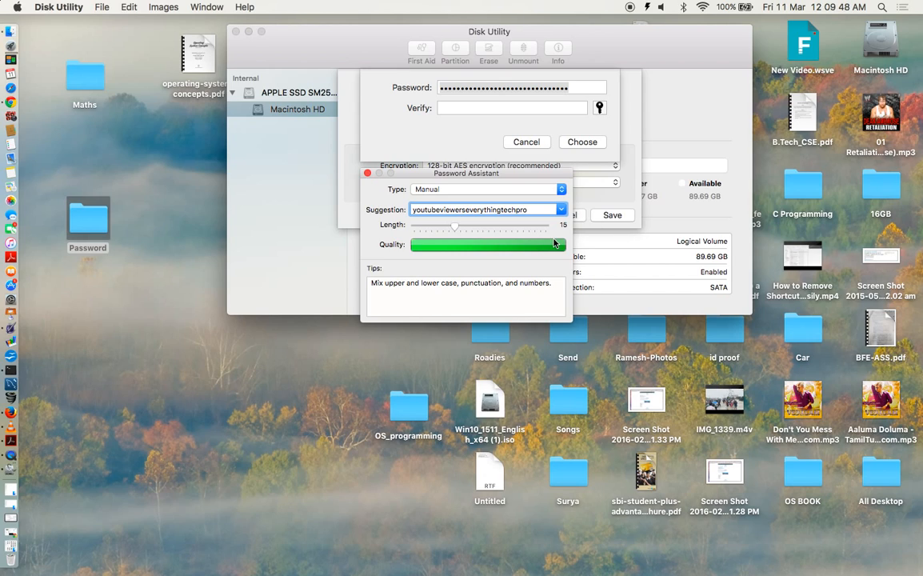
mouse_move(564, 245)
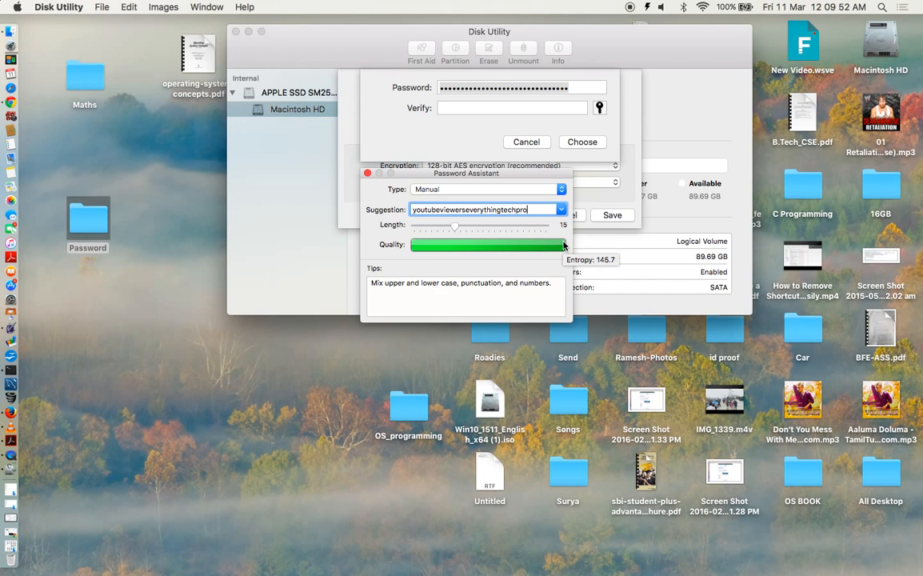
key("super+a")
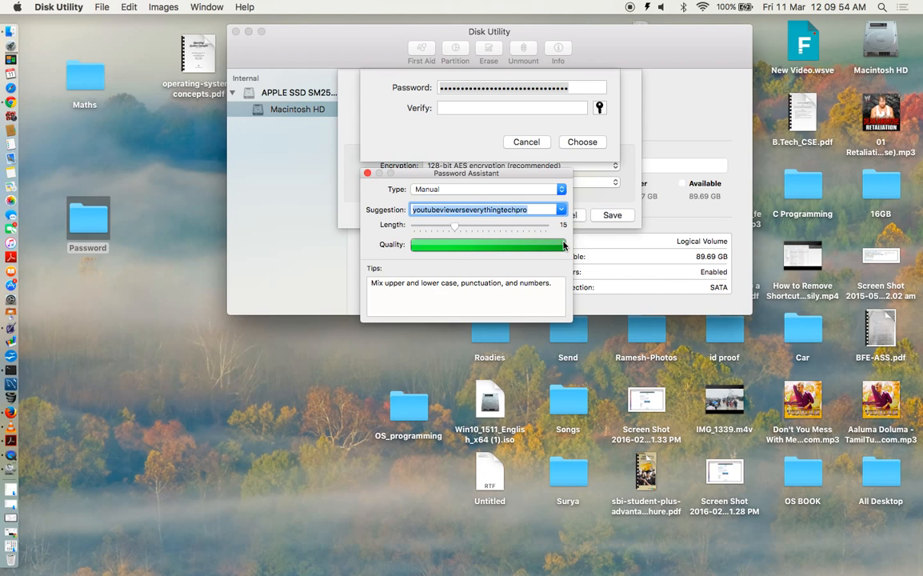
key("BackSpace")
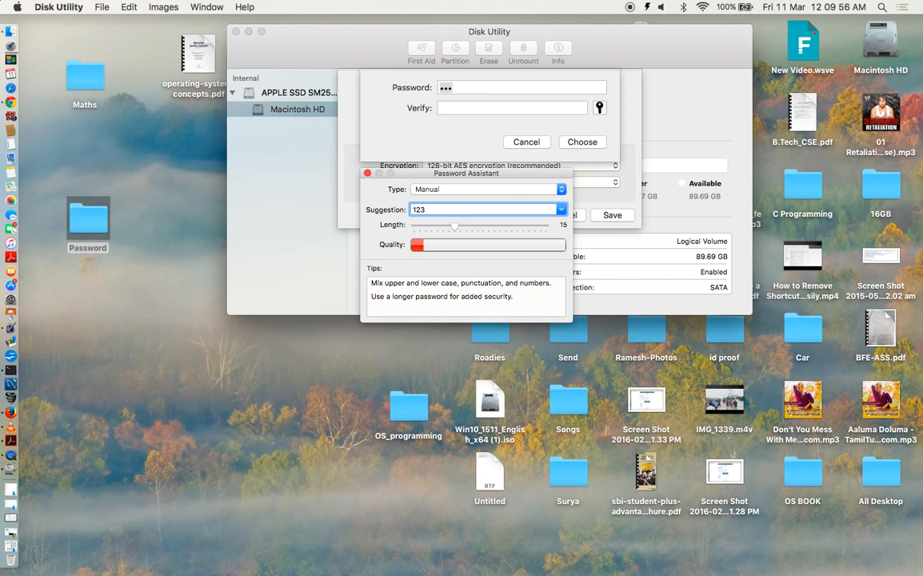
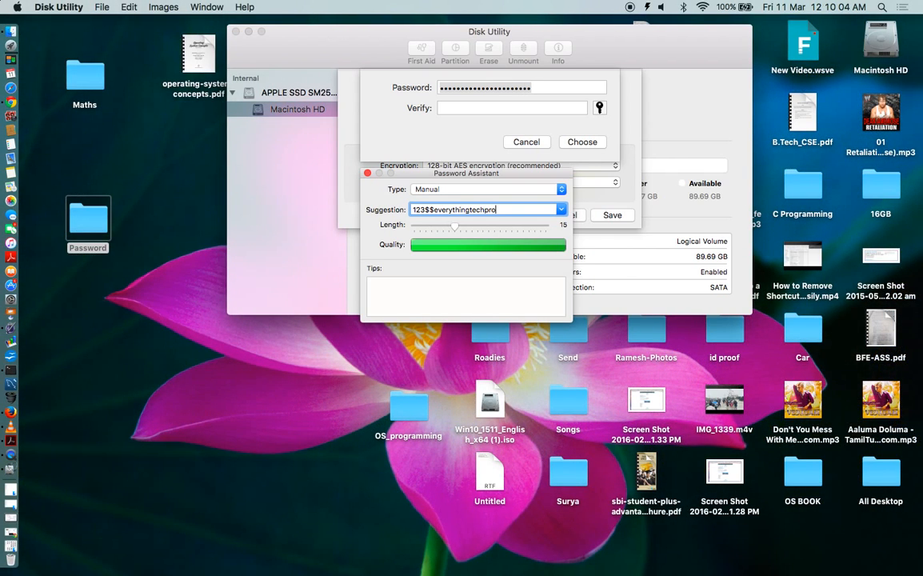
key("super+BackSpace")
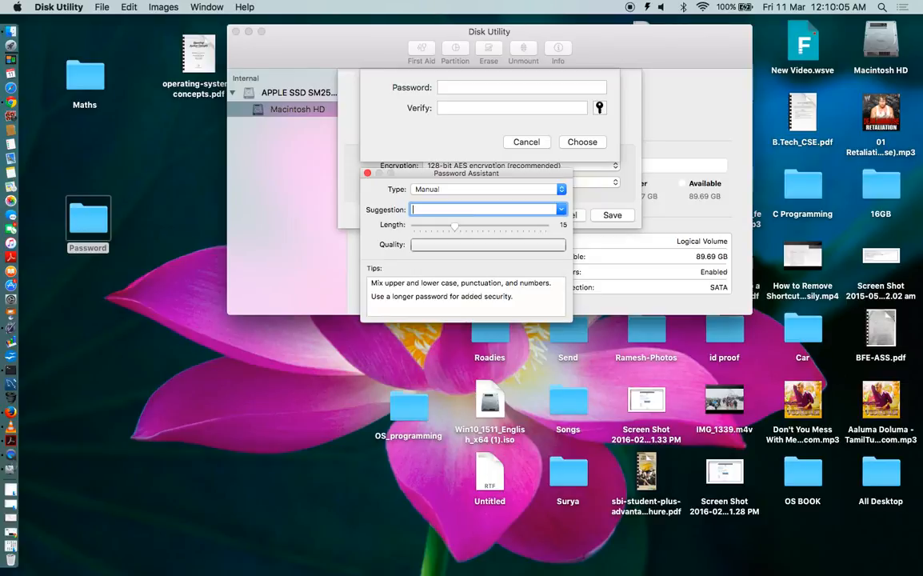
- Enter and verify the image password, then accept it
left_click(368, 172)
type("••••••••••")
key("Tab")
type("••••••••••")
key("Return")
left_click(574, 142)
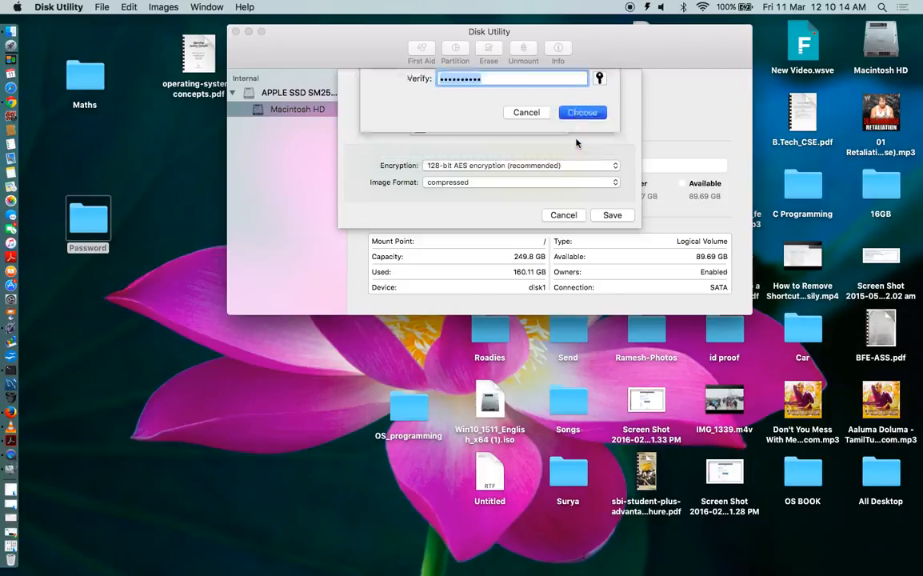
- Dismiss the colour tag choices and show the Image Format list
left_click(560, 110)
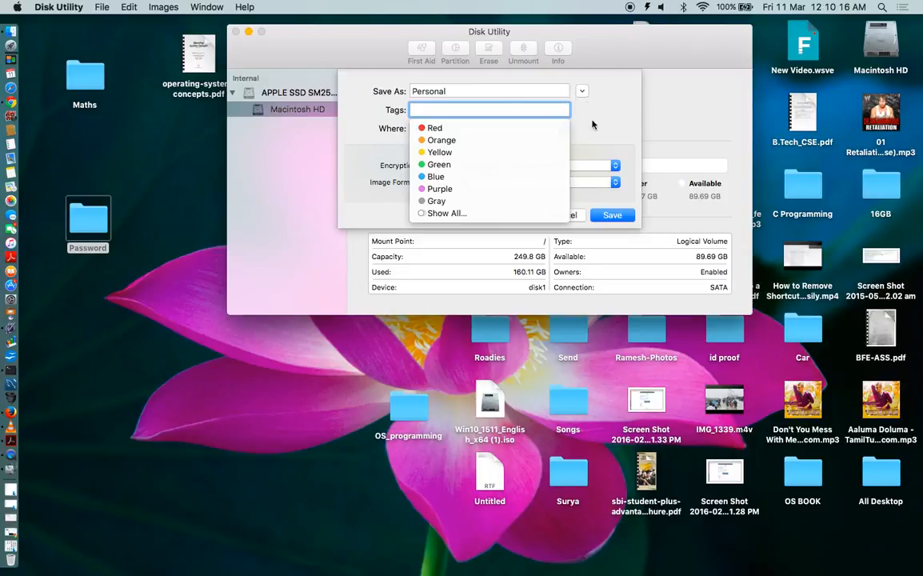
left_click(595, 124)
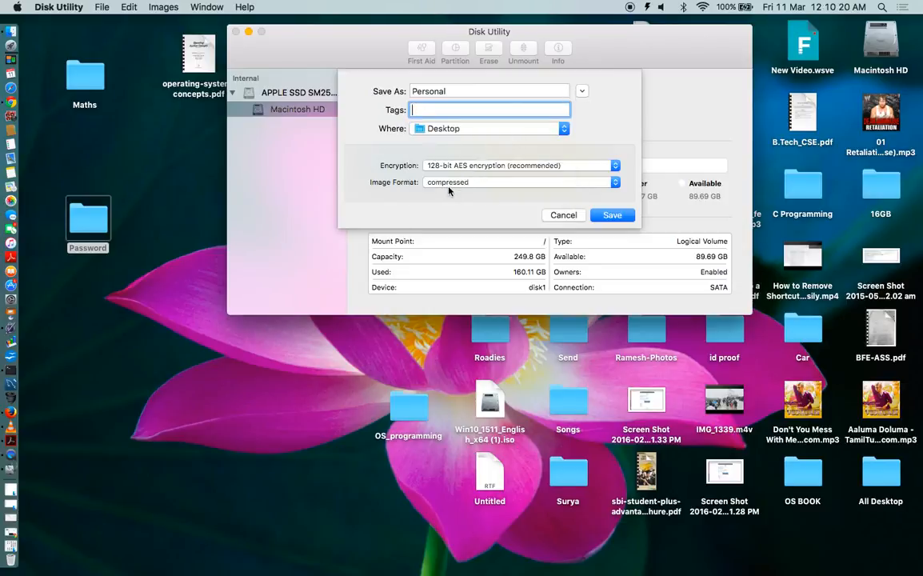
left_click(468, 183)
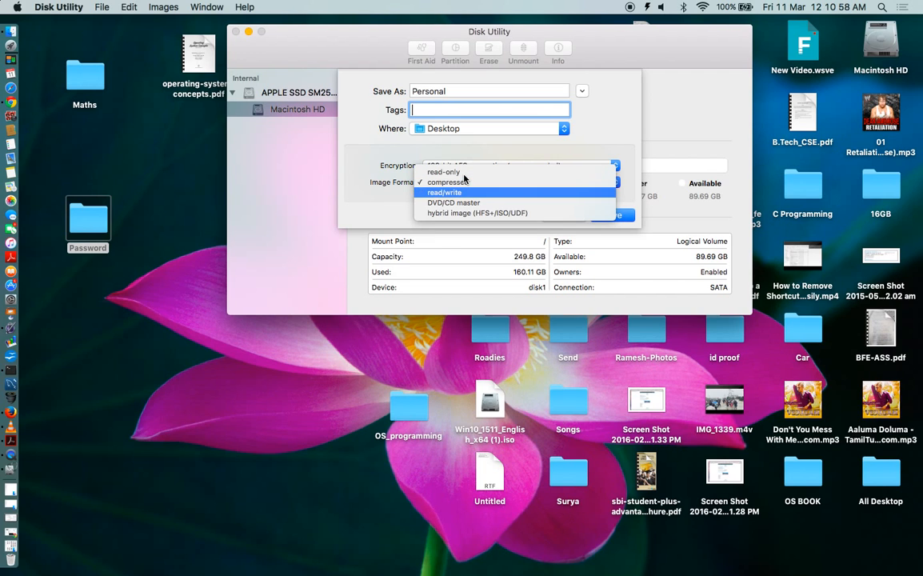
- Set the image format to read/write and save the encrypted Personal image
left_click(461, 192)
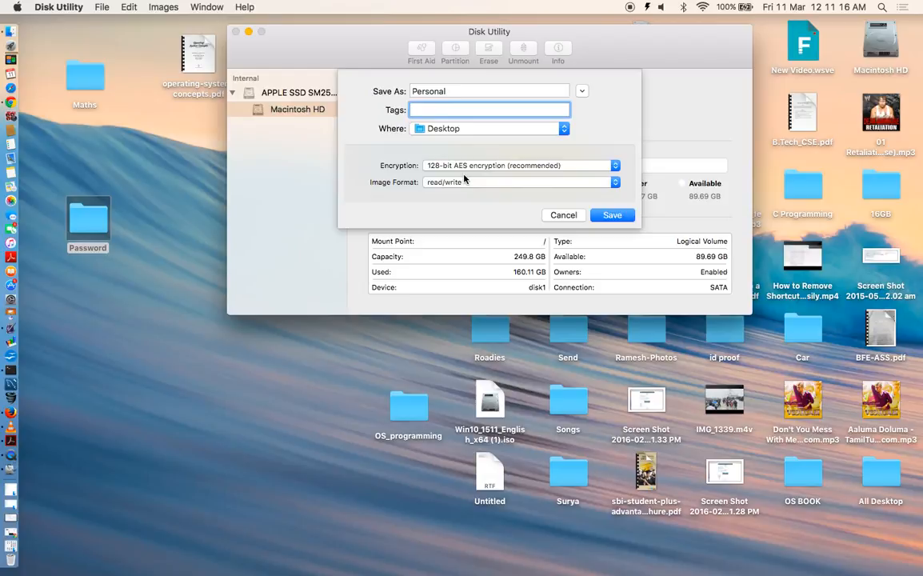
left_click(612, 214)
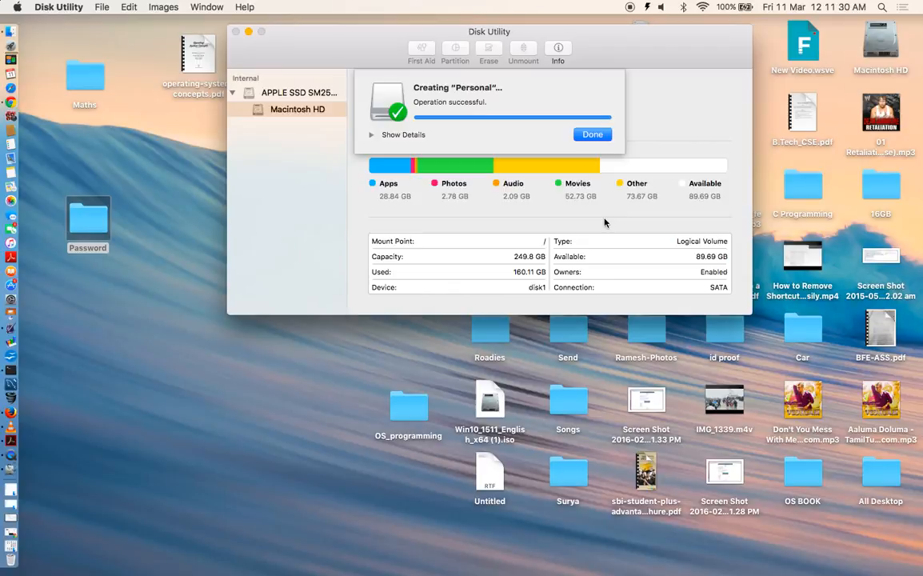
- Close Disk Utility and open Personal.dmg from the desktop
left_click(592, 134)
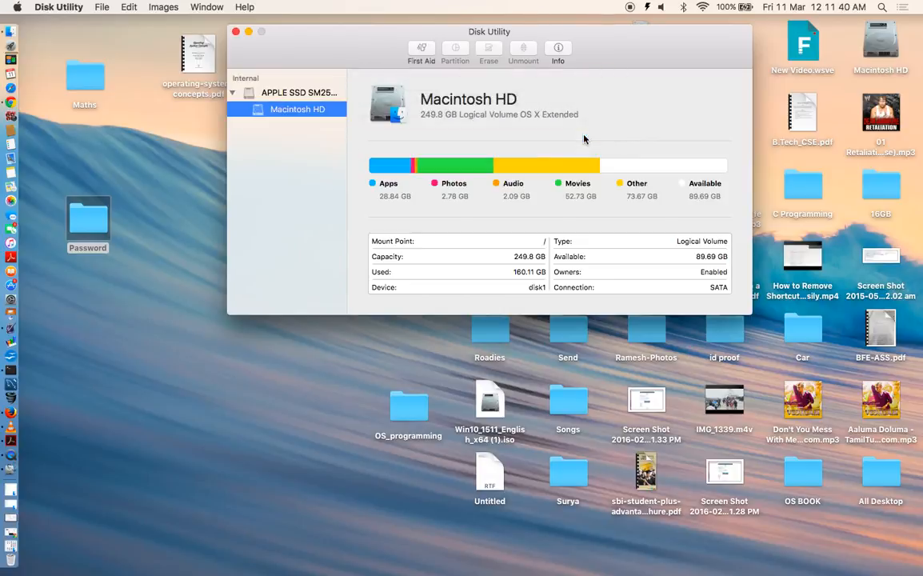
left_click(236, 31)
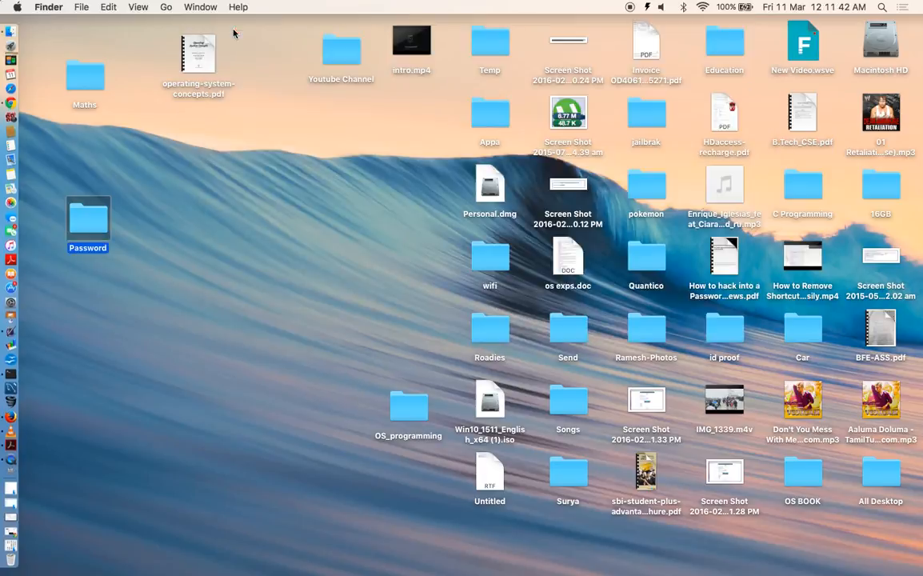
left_click(489, 194)
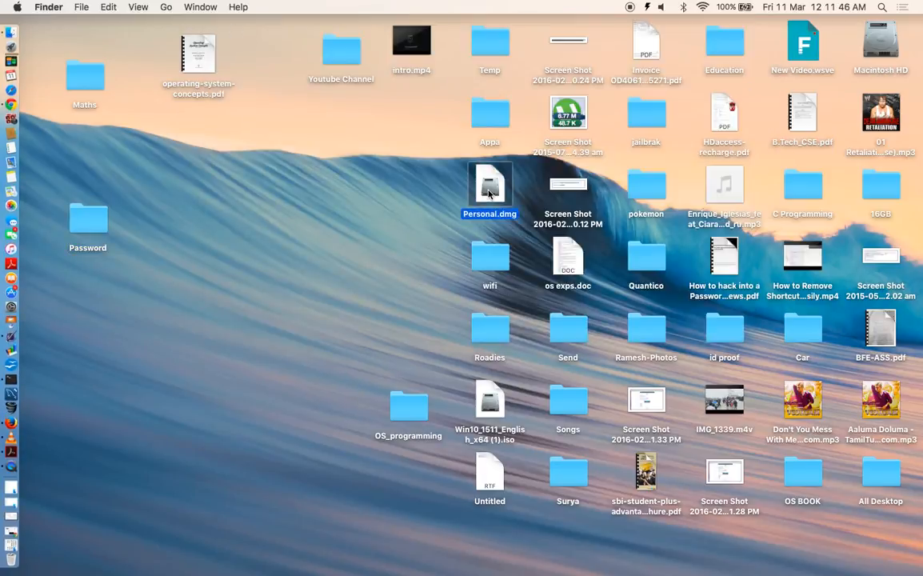
double_click(489, 193)
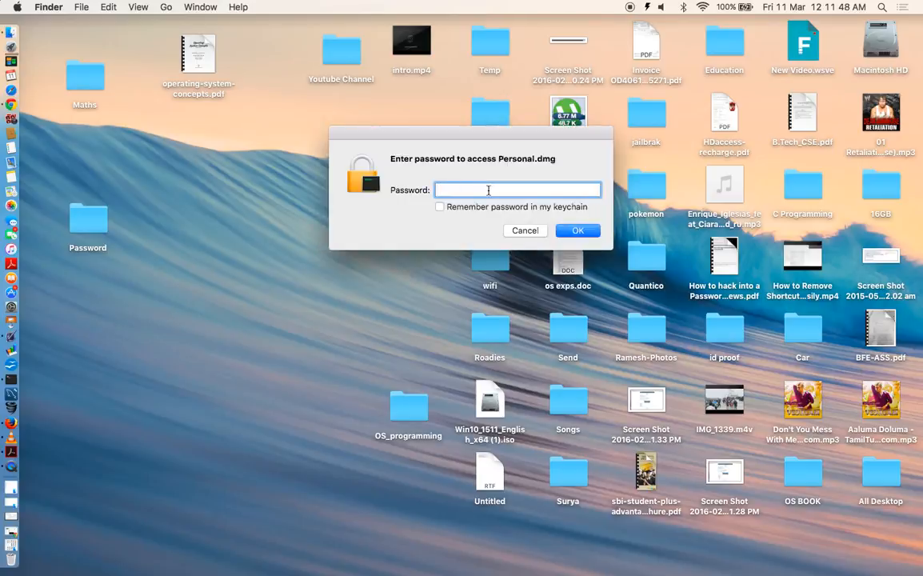
- Enter the image password, re-entering it after the first rejection, to mount the disk
type("*******************")
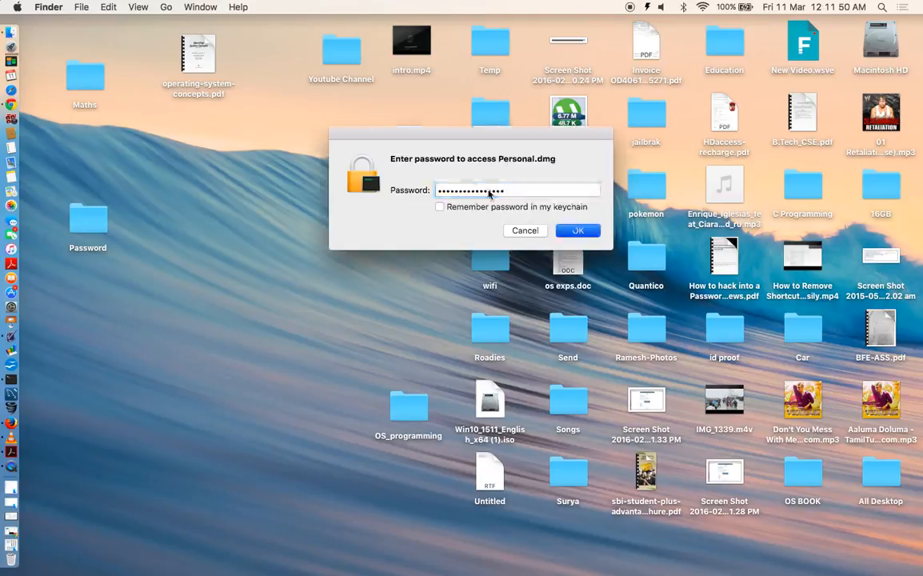
key("Return")
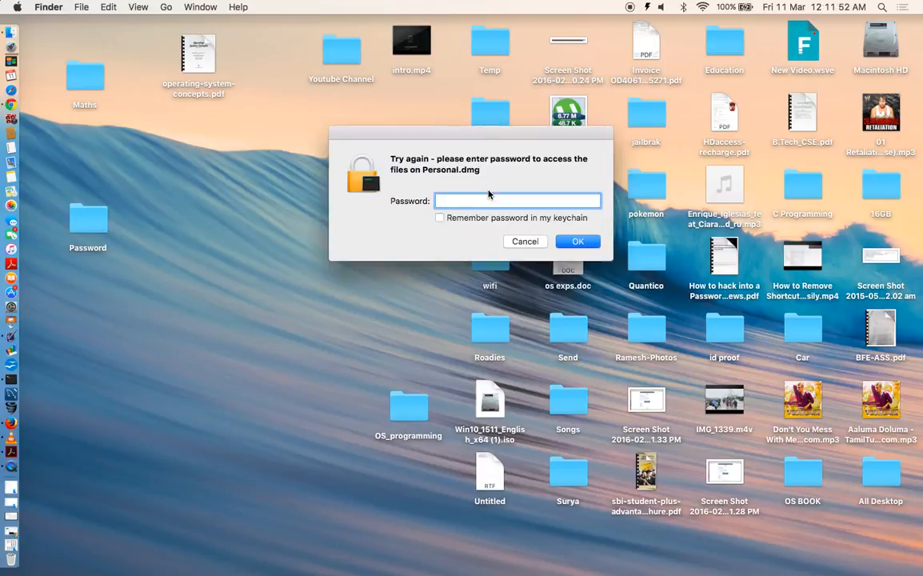
type("************")
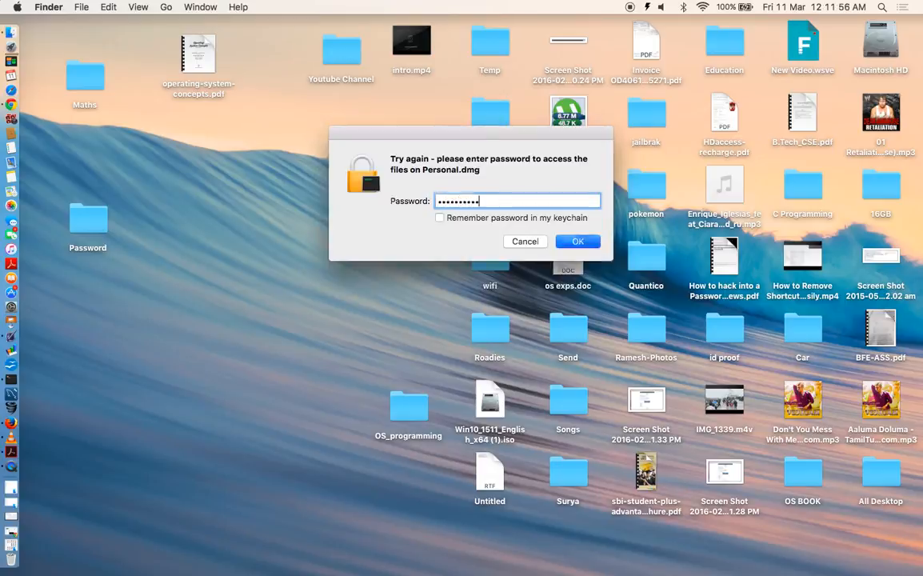
key("Return")
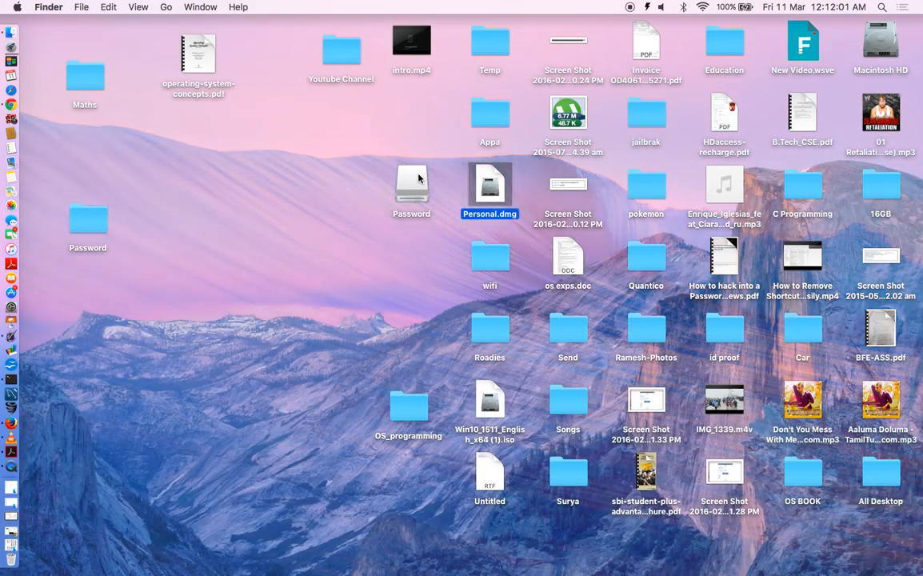
- Open the mounted Password disk, preview its three screenshots, then reopen the disk window
double_click(418, 177)
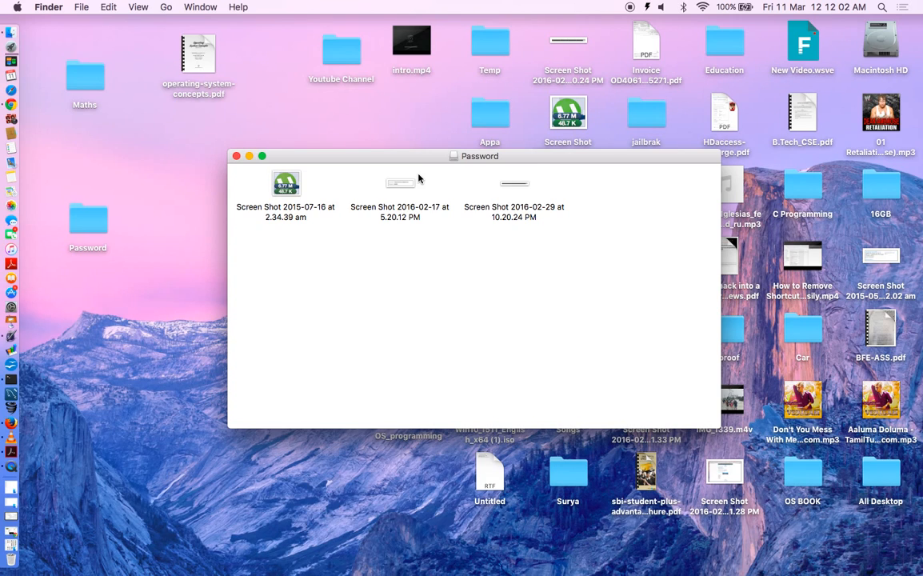
double_click(515, 188)
key("super+w")
double_click(272, 175)
key("super+w")
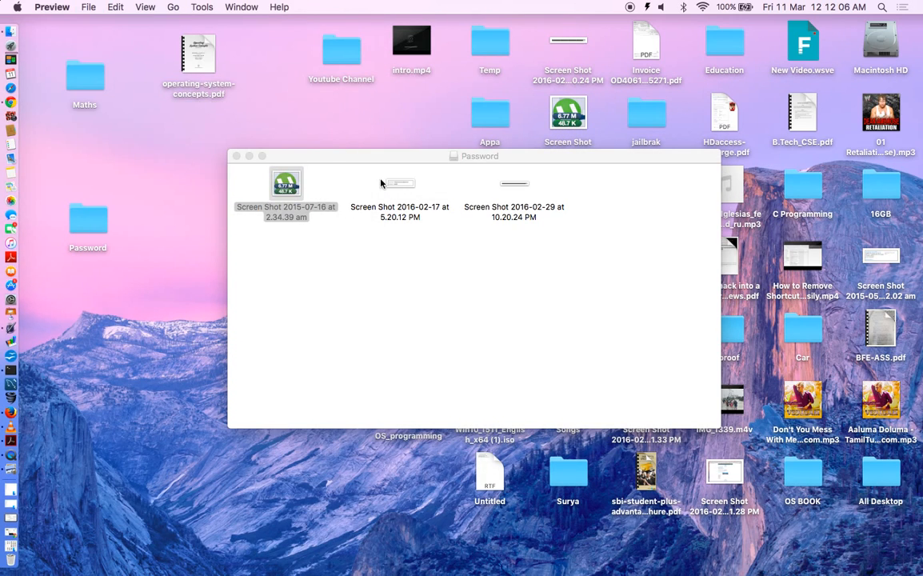
double_click(393, 182)
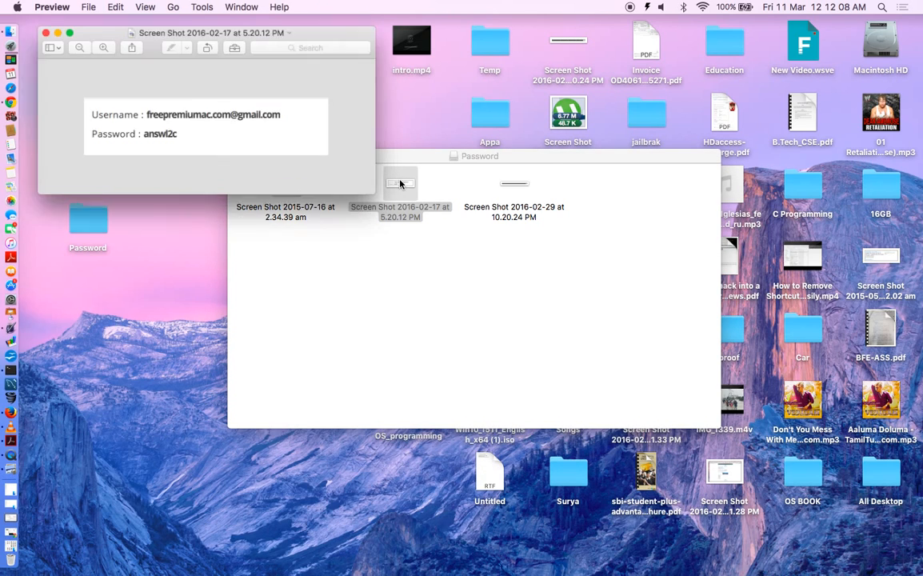
key("super+w")
left_click(236, 159)
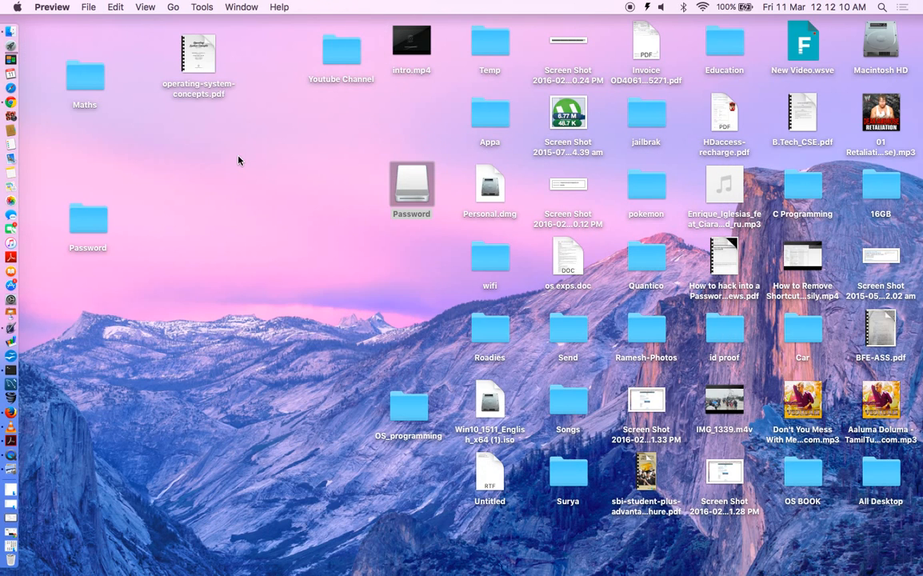
double_click(412, 189)
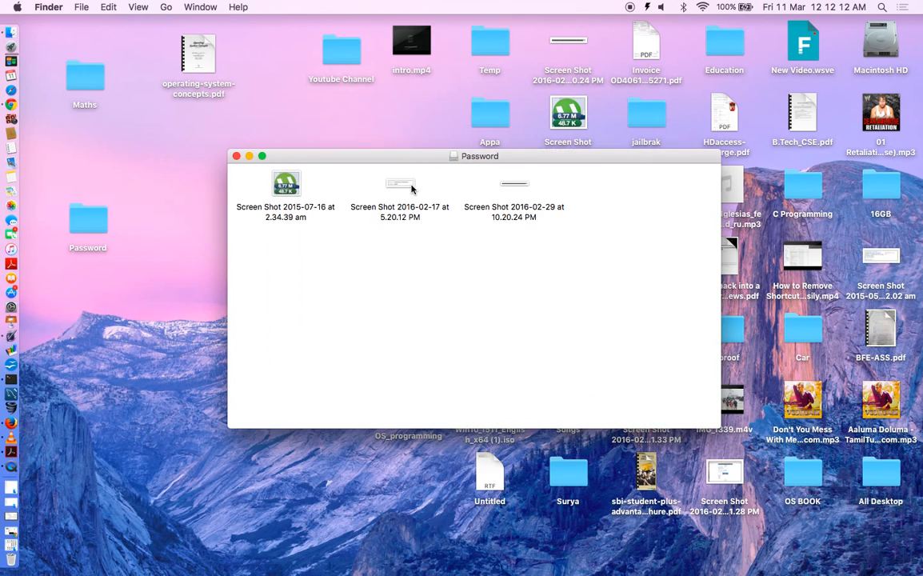
- Try copying operating-system-concepts.pdf to the disk, dismiss the space error, and check its size
left_click_drag(182, 44, 309, 269)
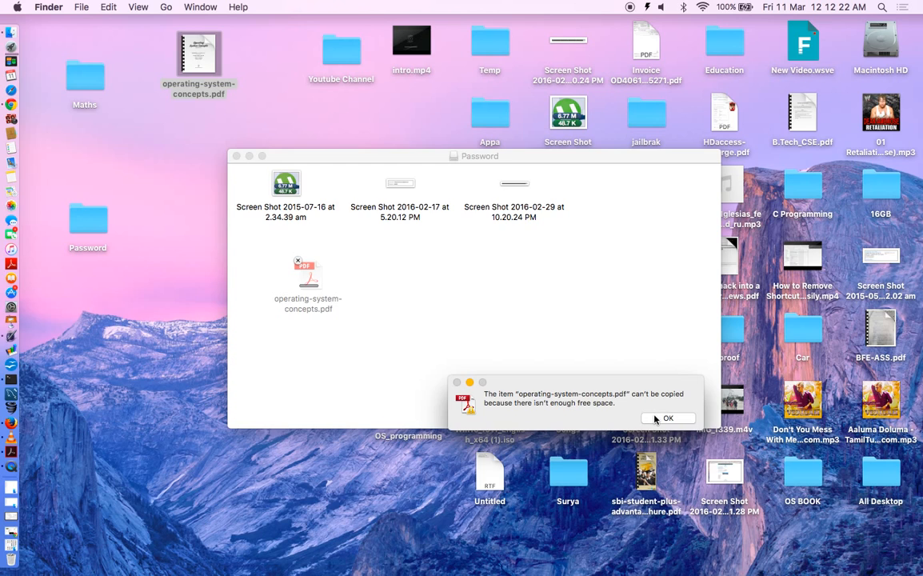
left_click(654, 418)
left_click(201, 46)
key("super+i")
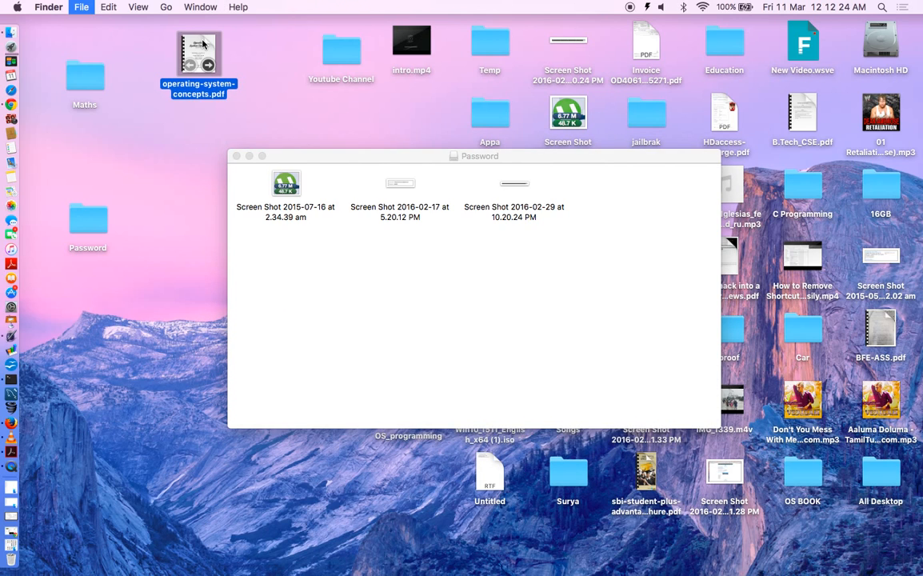
key("super+w")
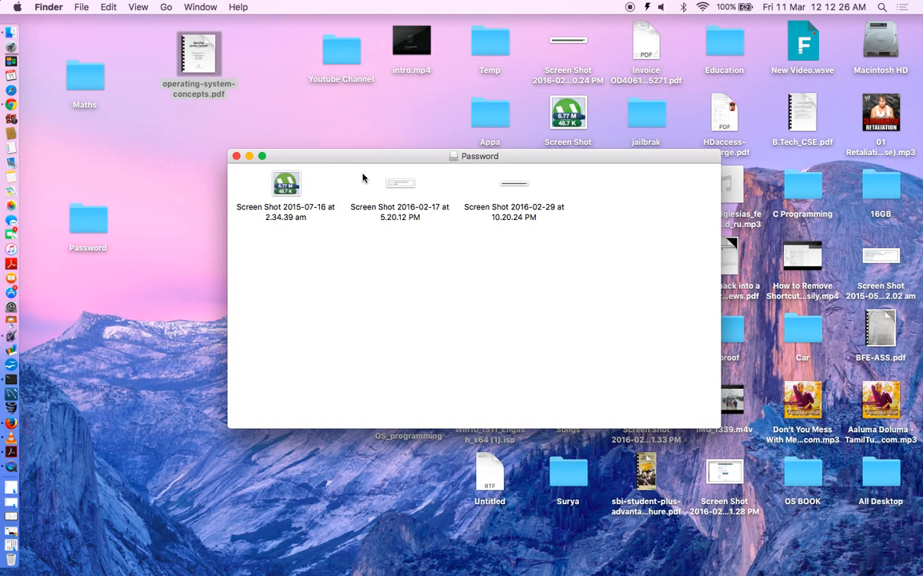
- Copy the invoice PDF onto the Password disk beside the screenshots, then quit the PDF reader
left_click_drag(346, 157, 287, 273)
left_click_drag(646, 30, 286, 394)
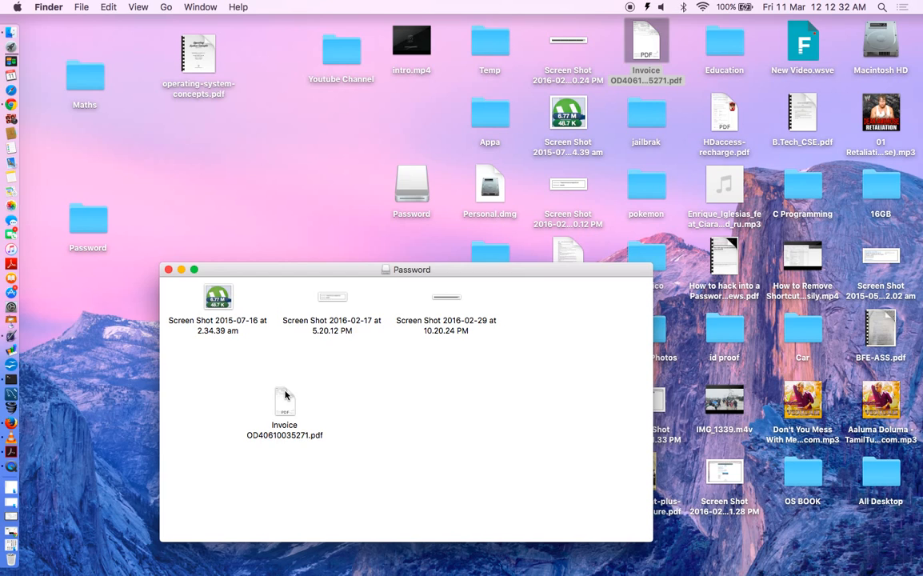
left_click_drag(285, 396, 212, 357)
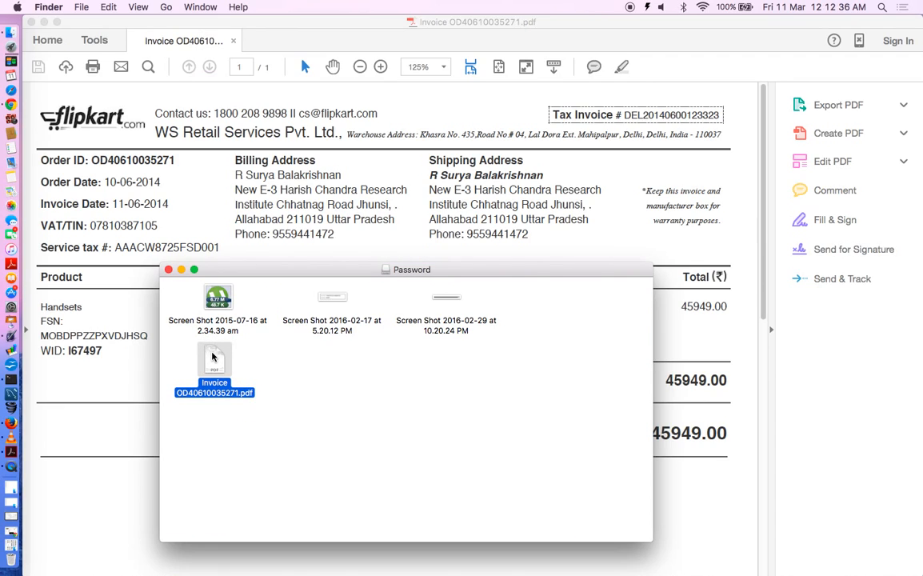
left_click(205, 208)
key("super+q")
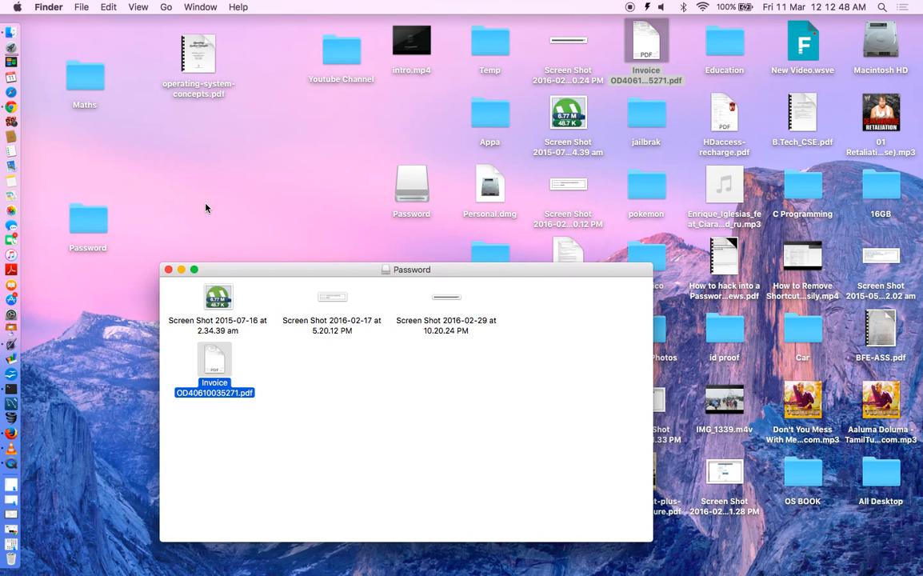
- Check the file size of operating-system-concepts.pdf in its Info window
left_click(205, 54)
key("super+i")
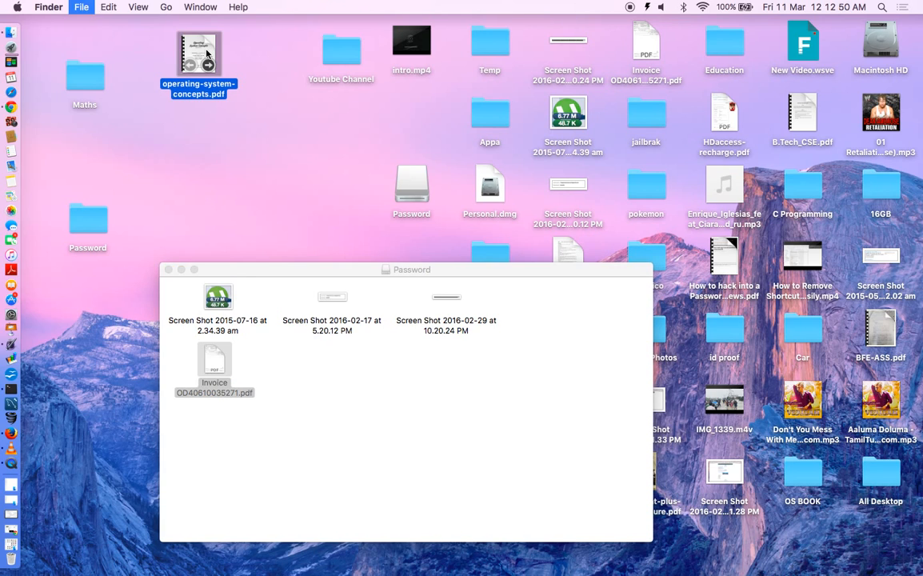
key("super+w")
- Close the Password disk window and eject the Password disk
left_click(337, 445)
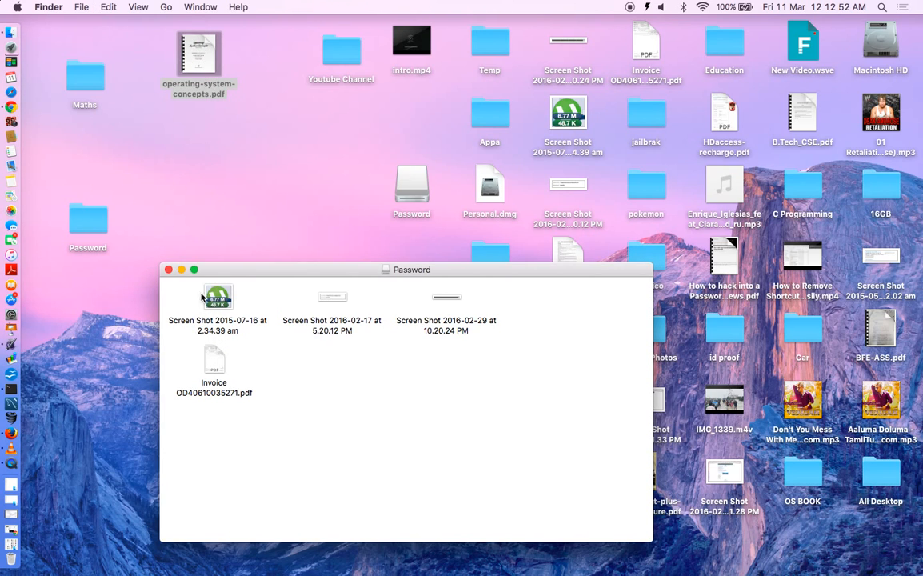
left_click(168, 271)
right_click(413, 183)
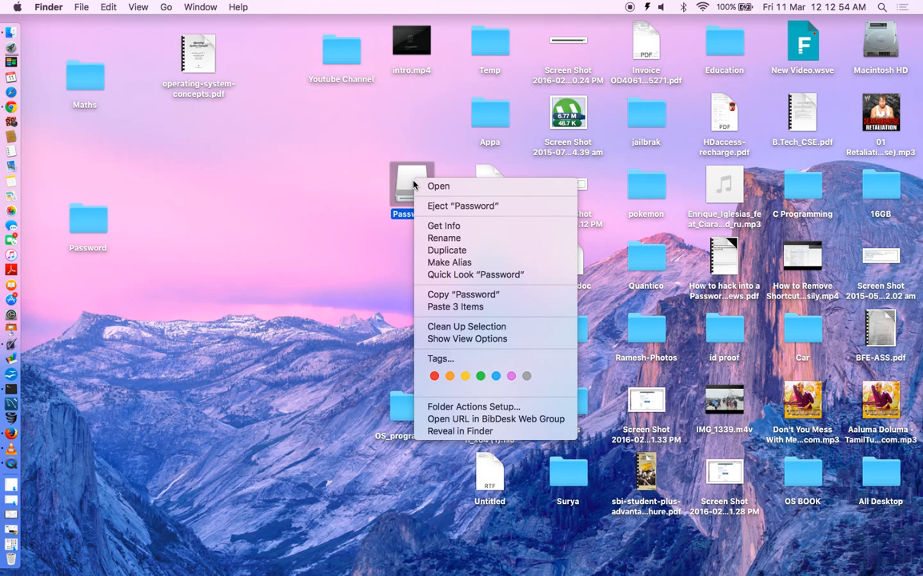
left_click(433, 206)
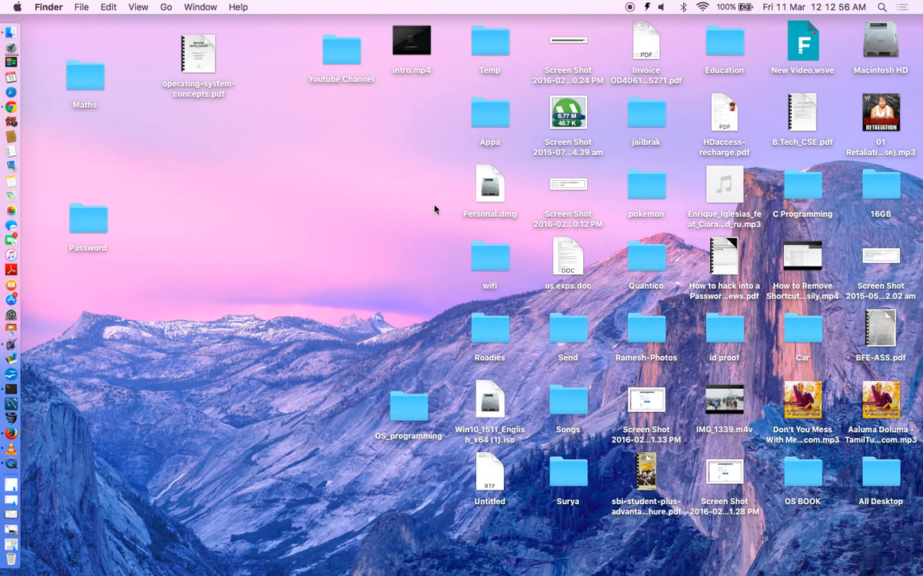
- Remount Personal.dmg with its password, open the Password disk, then close its window
double_click(482, 196)
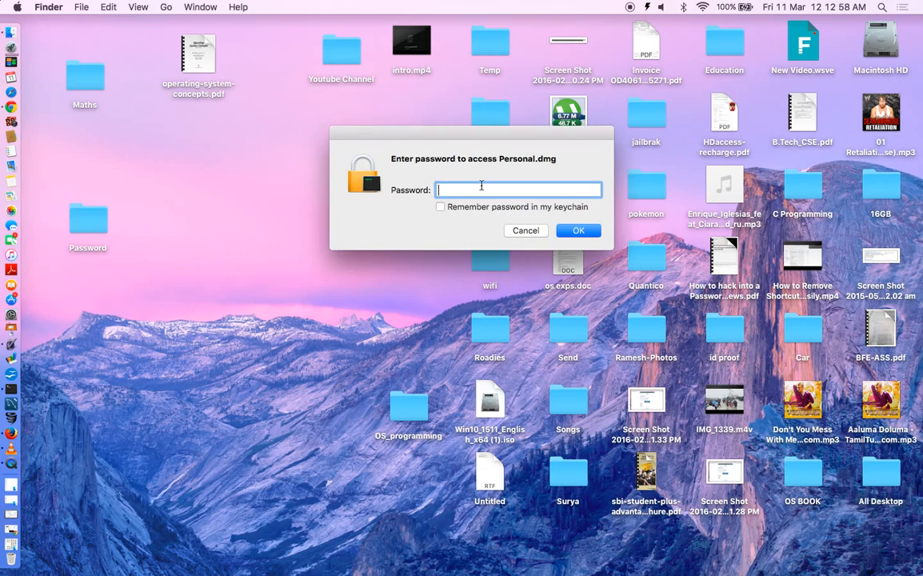
type("••••••••")
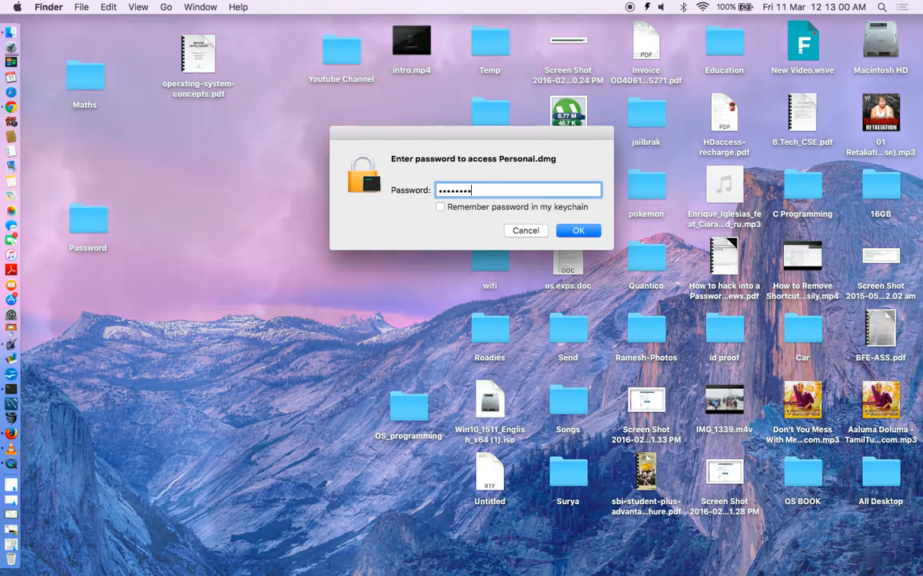
key("Return")
double_click(413, 177)
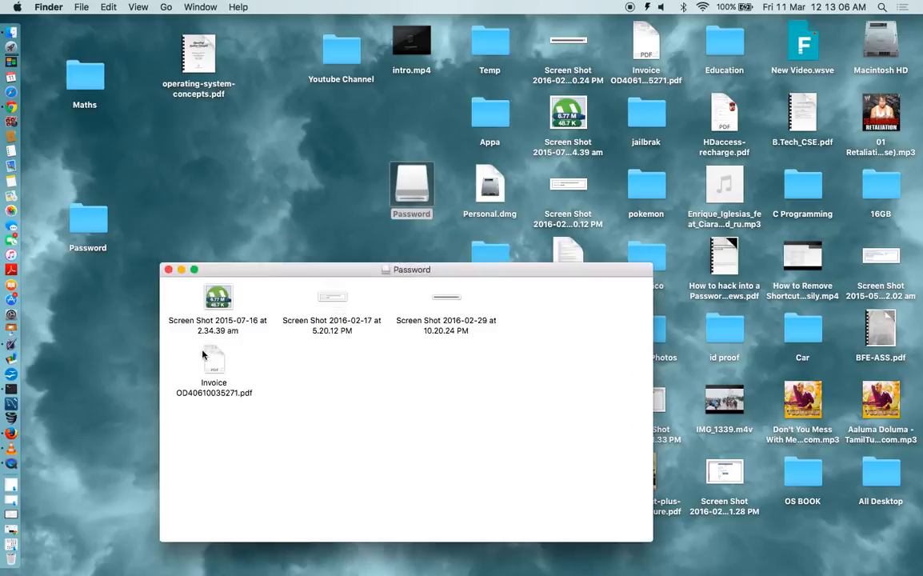
left_click(168, 271)
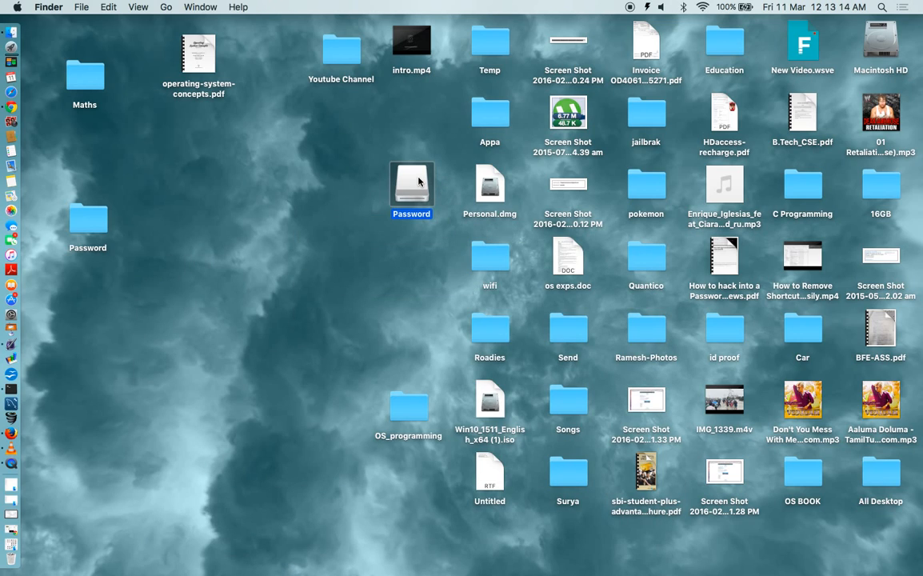
- Eject the Password disk and rename Personal.dmg to Personal.pages, accepting the .pages extension
right_click(419, 182)
left_click(439, 204)
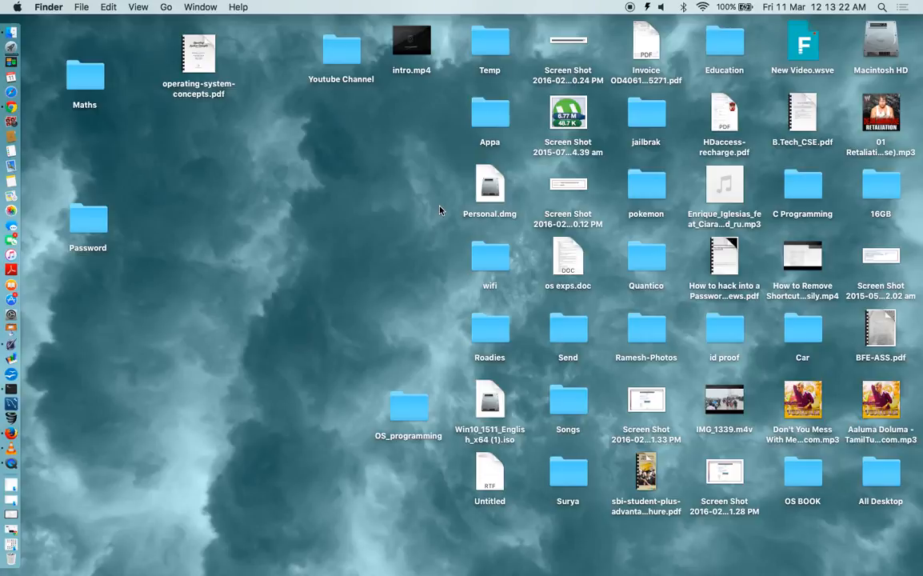
left_click(480, 183)
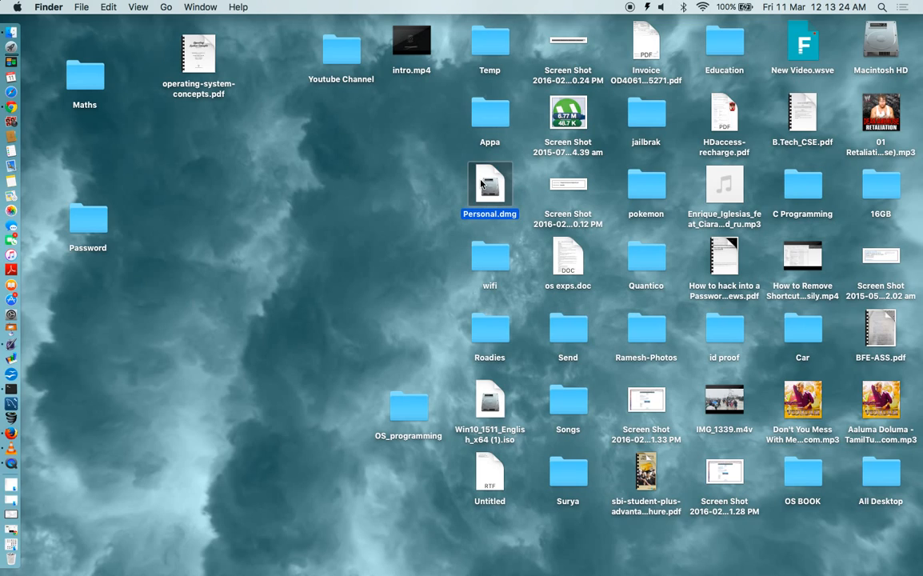
key("super+i")
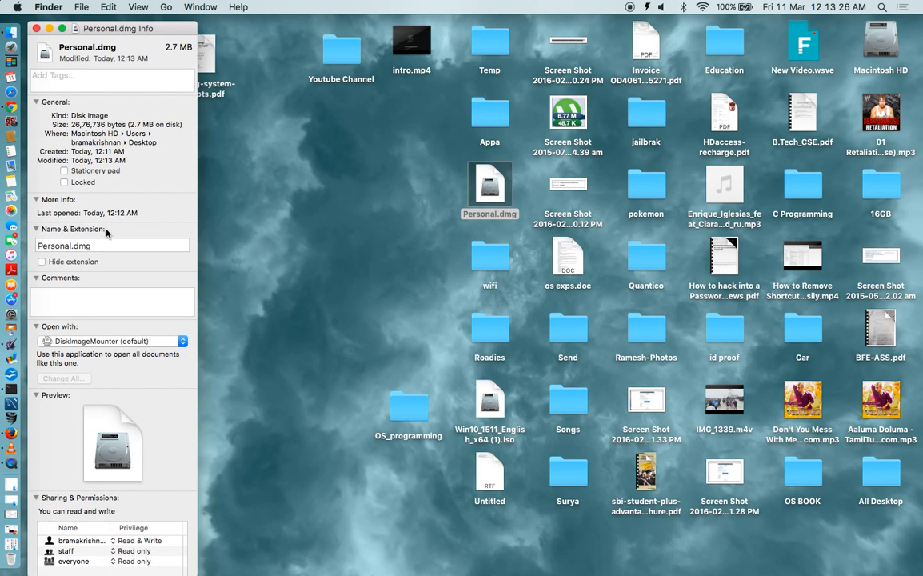
left_click(101, 245)
key("BackSpace")
key("BackSpace")
key("BackSpace")
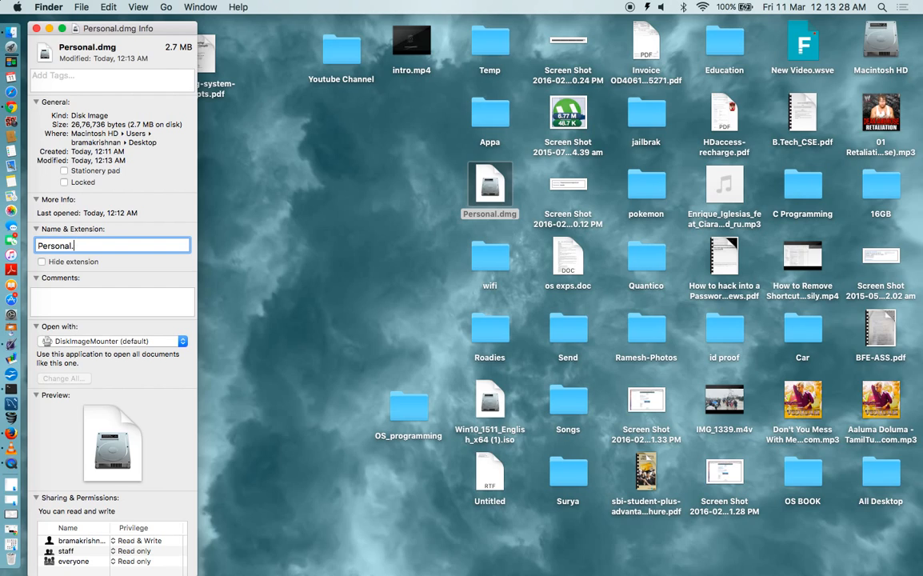
type("pages")
key("Return")
left_click(560, 214)
- Try opening Personal.pages and dismiss the alert that it could not be read
key("super+w")
double_click(488, 184)
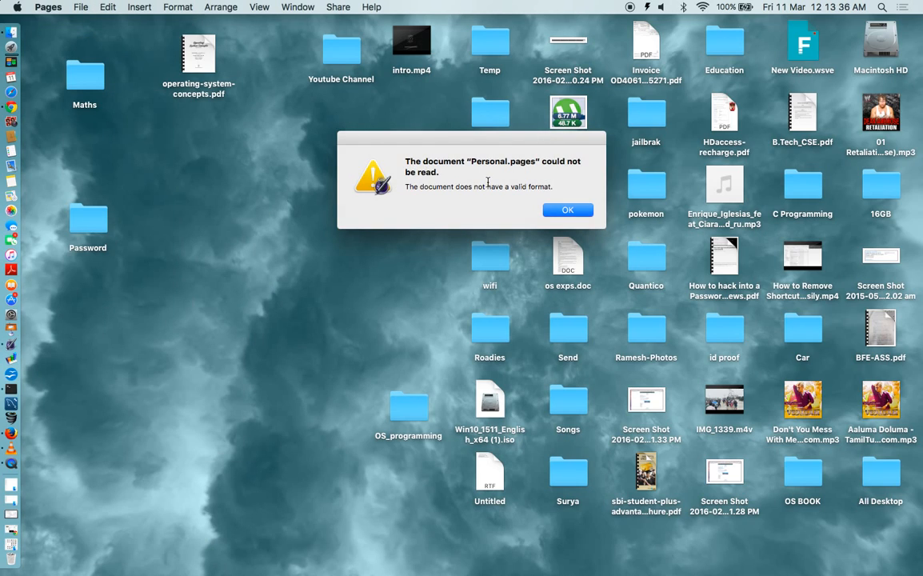
key("Return")
right_click(490, 184)
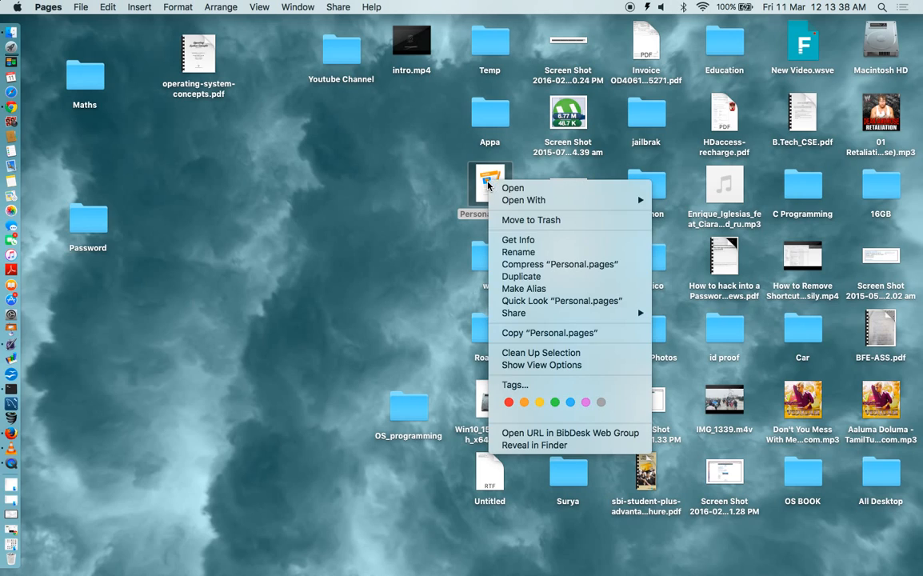
mouse_move(559, 200)
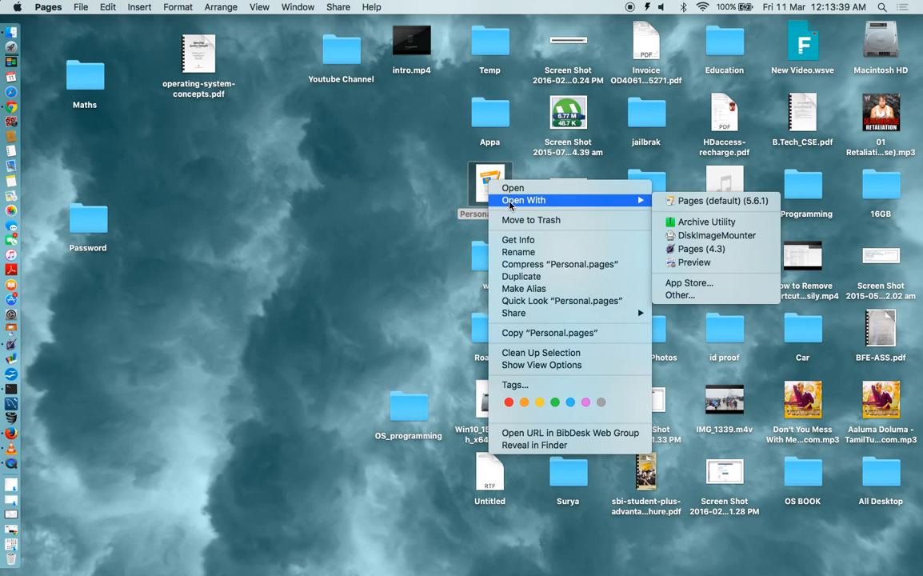
left_click(694, 221)
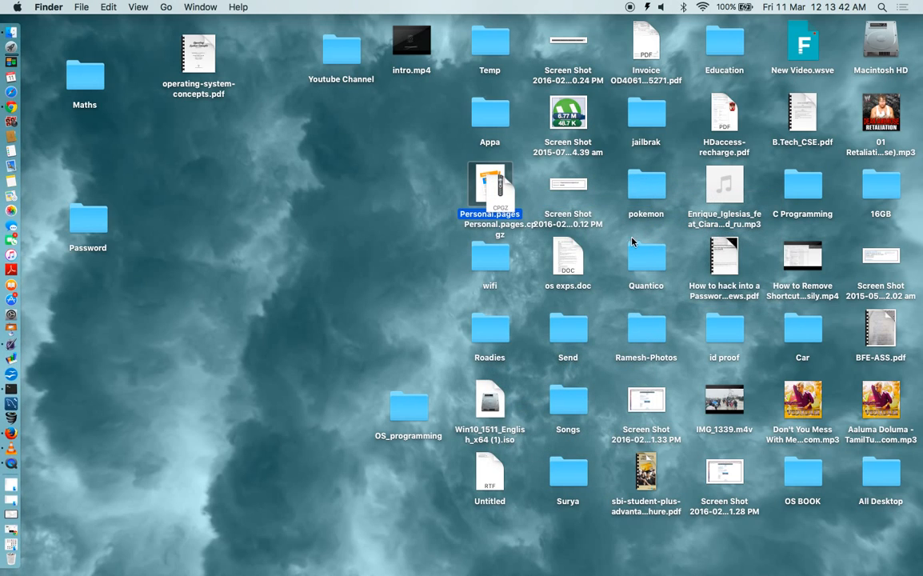
left_click_drag(493, 198, 309, 209)
double_click(309, 209)
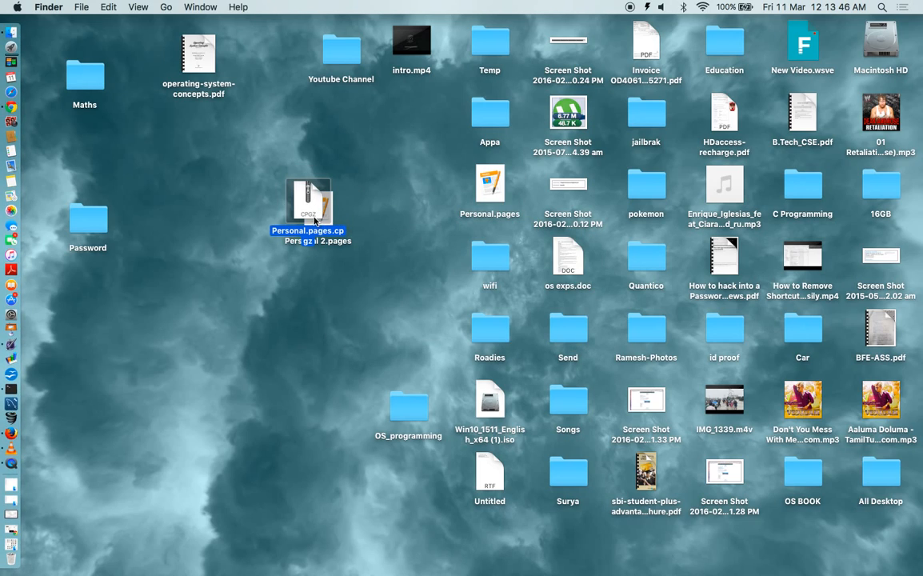
left_click_drag(316, 220, 245, 244)
double_click(317, 210)
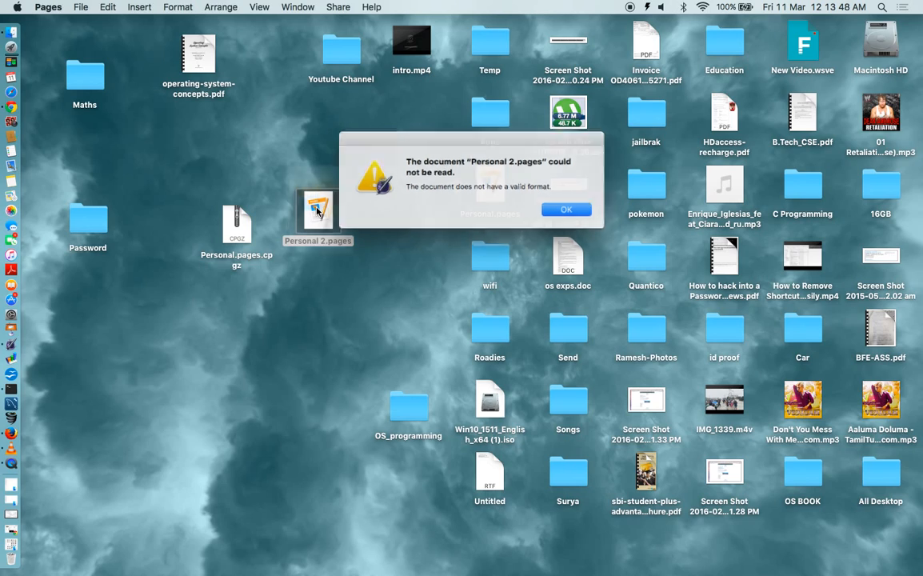
left_click(568, 209)
left_click(192, 214)
left_click_drag(192, 213, 355, 237)
key("super+BackSpace")
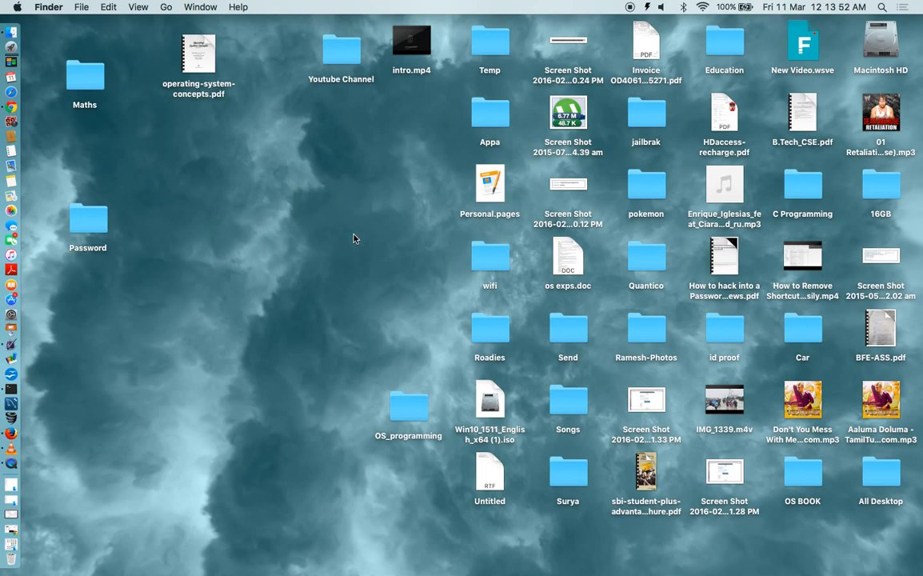
left_click(489, 184)
right_click(491, 190)
mouse_move(592, 206)
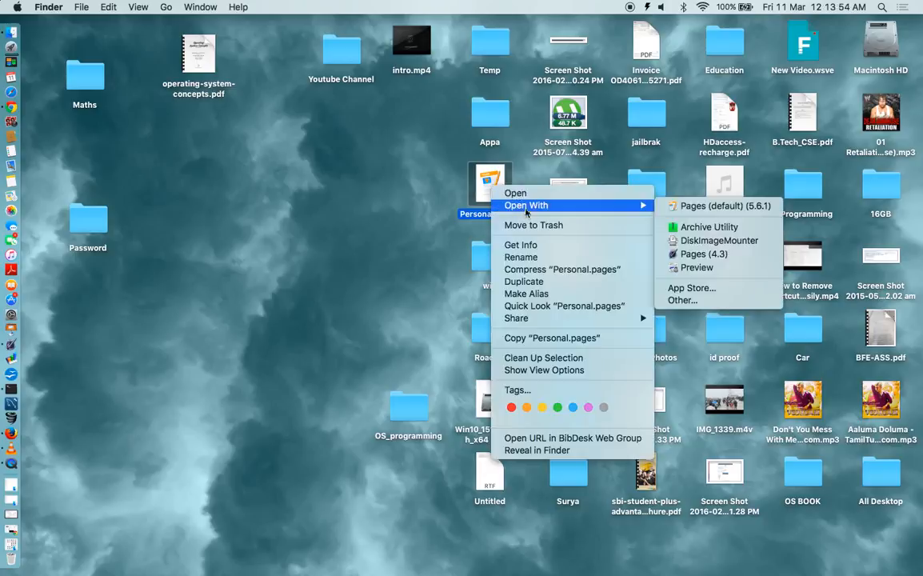
left_click(744, 242)
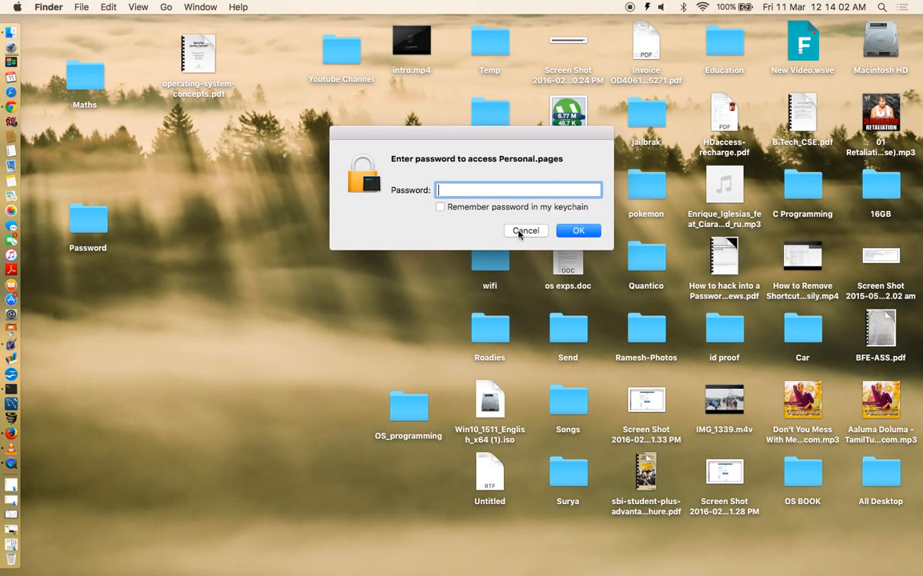
left_click(513, 229)
double_click(490, 184)
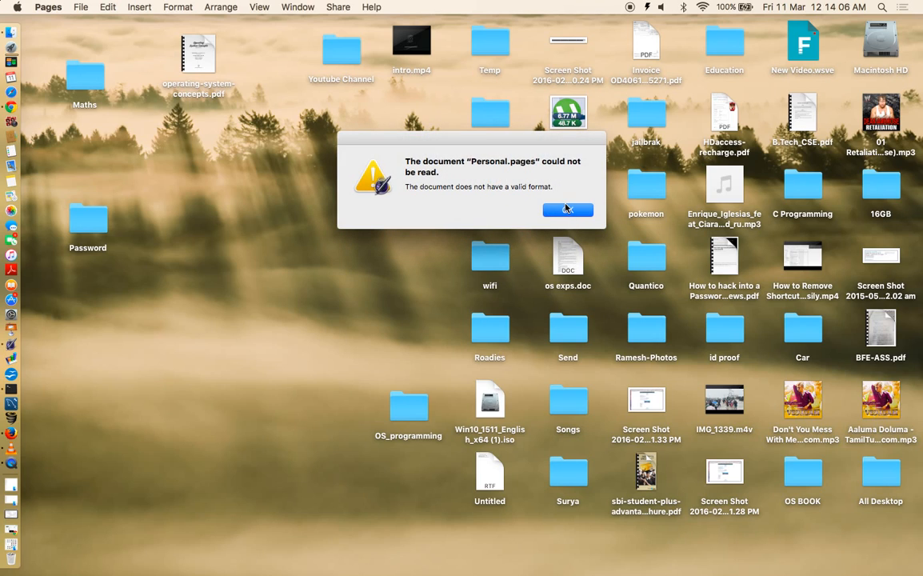
key("Return")
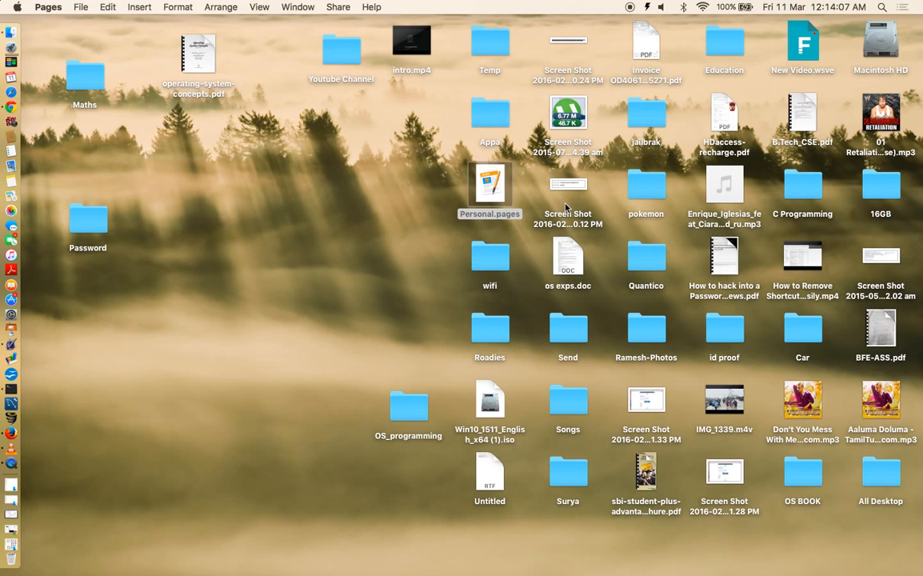
- Rename Personal.pages back to Personal.dmg, accepting the .dmg extension
left_click(493, 179)
key("super+i")
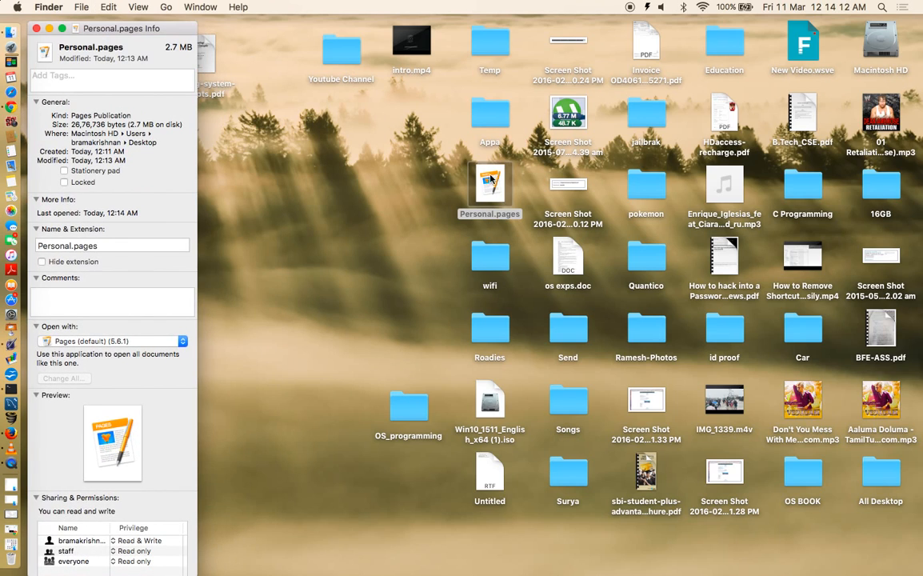
left_click(97, 245)
key("BackSpace")
key("BackSpace")
key("BackSpace")
key("BackSpace")
key("BackSpace")
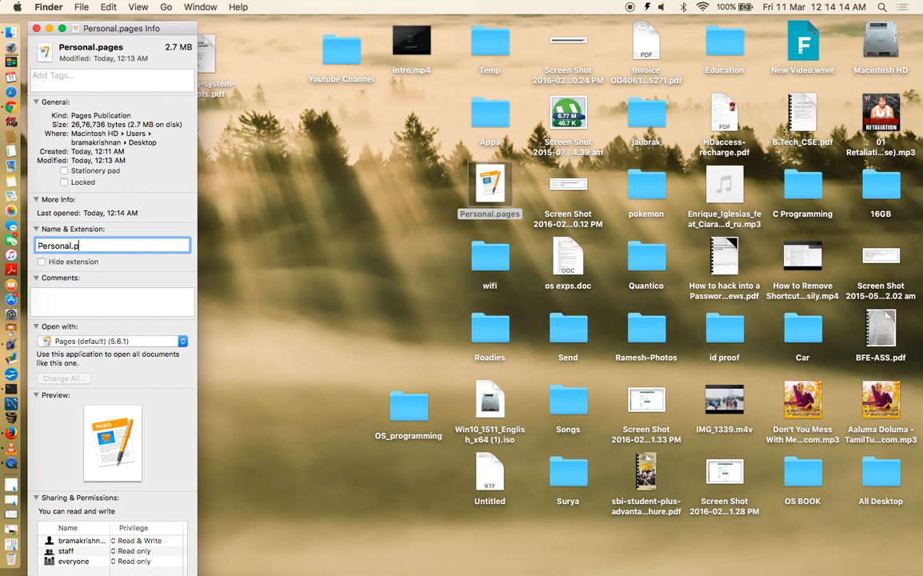
type("dmg")
key("Return")
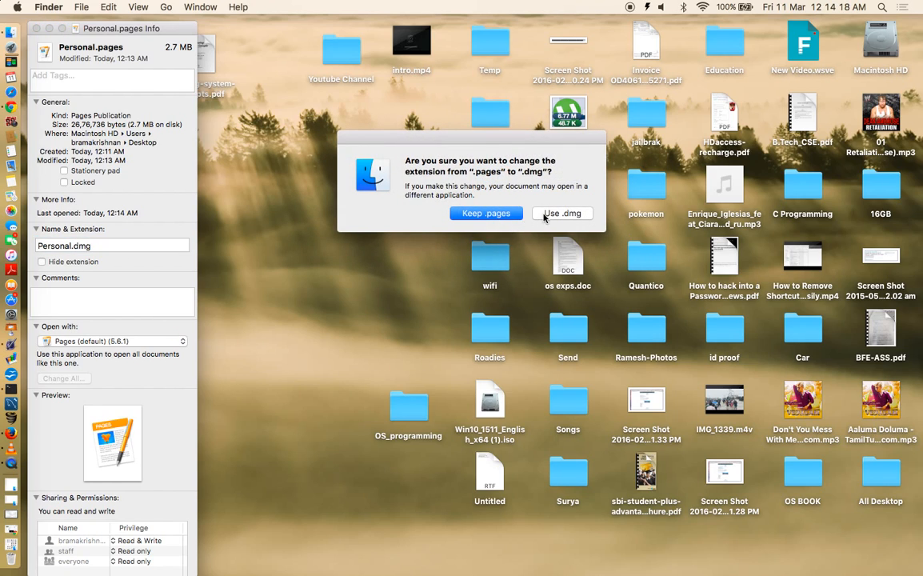
left_click(496, 208)
left_click(36, 28)
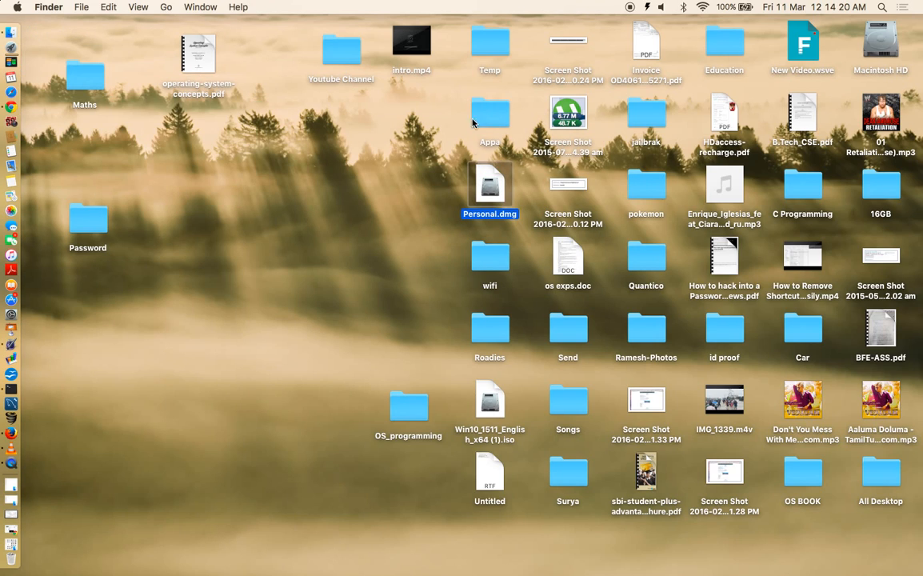
- Unlock Personal.dmg with its password, open the mounted Password disk, then close its window
double_click(488, 188)
type("•••••••••")
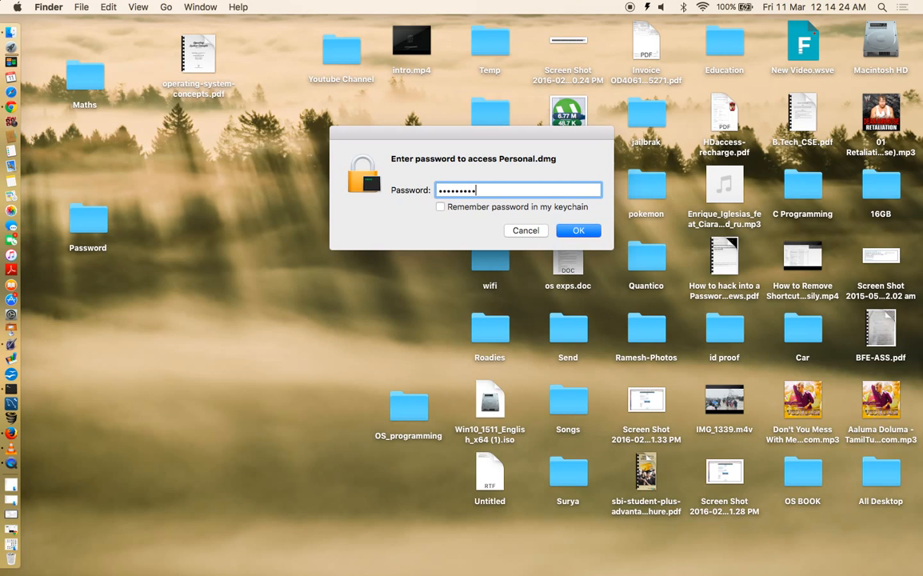
key("Return")
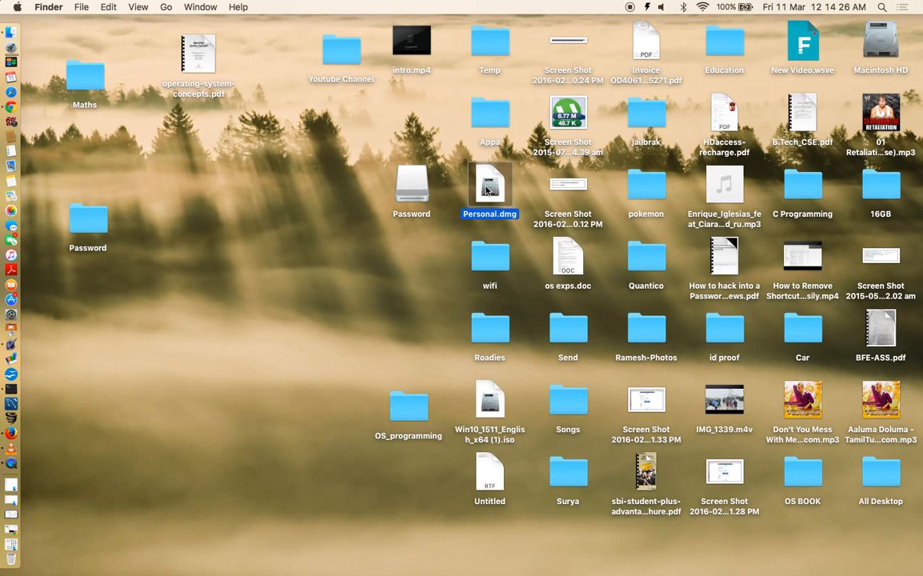
double_click(413, 184)
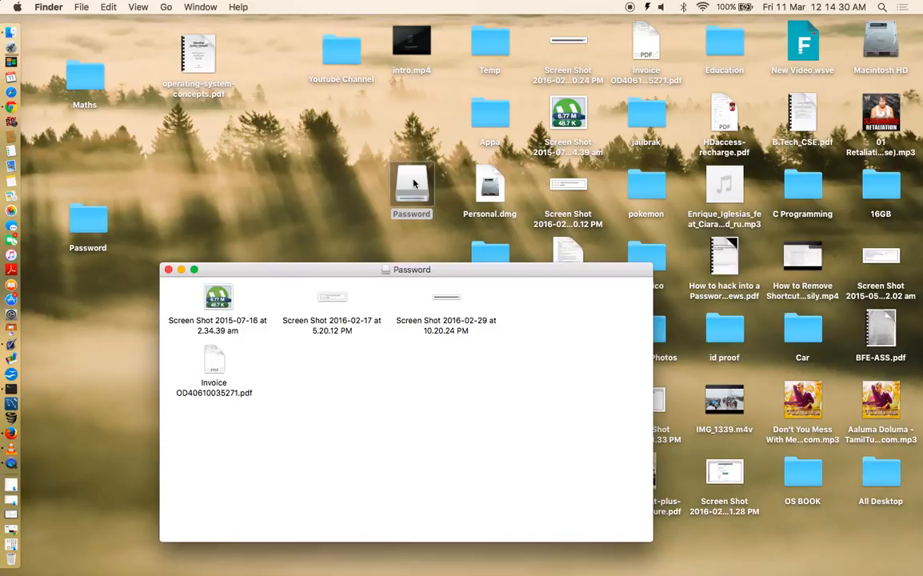
left_click(168, 270)
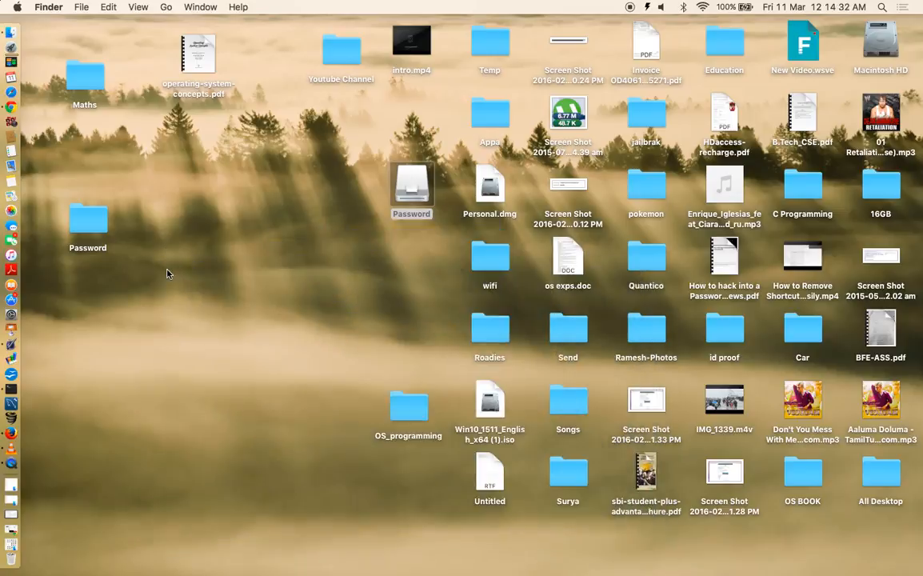